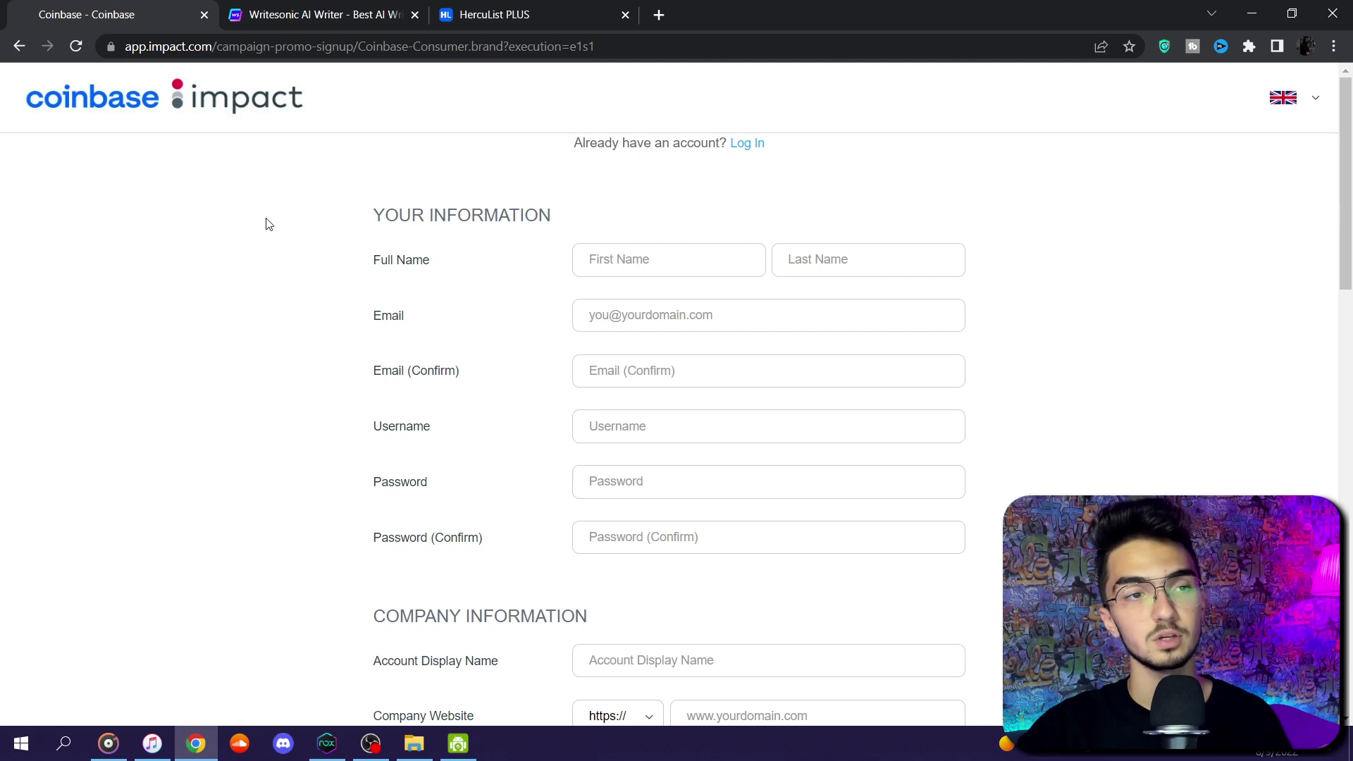
- Return from the Impact sign-up form to the beginning of the Coinbase affiliates page
click(20, 46)
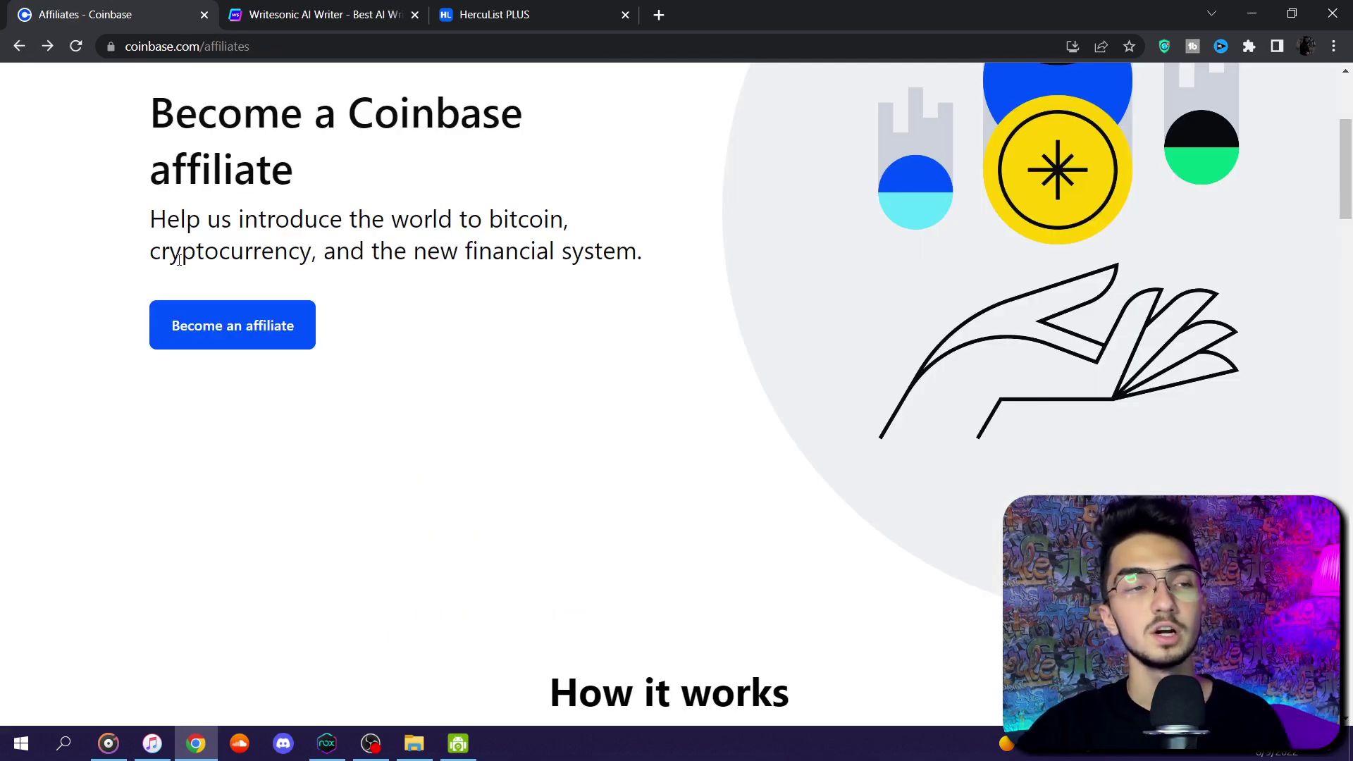
scroll(179, 260, up, 4)
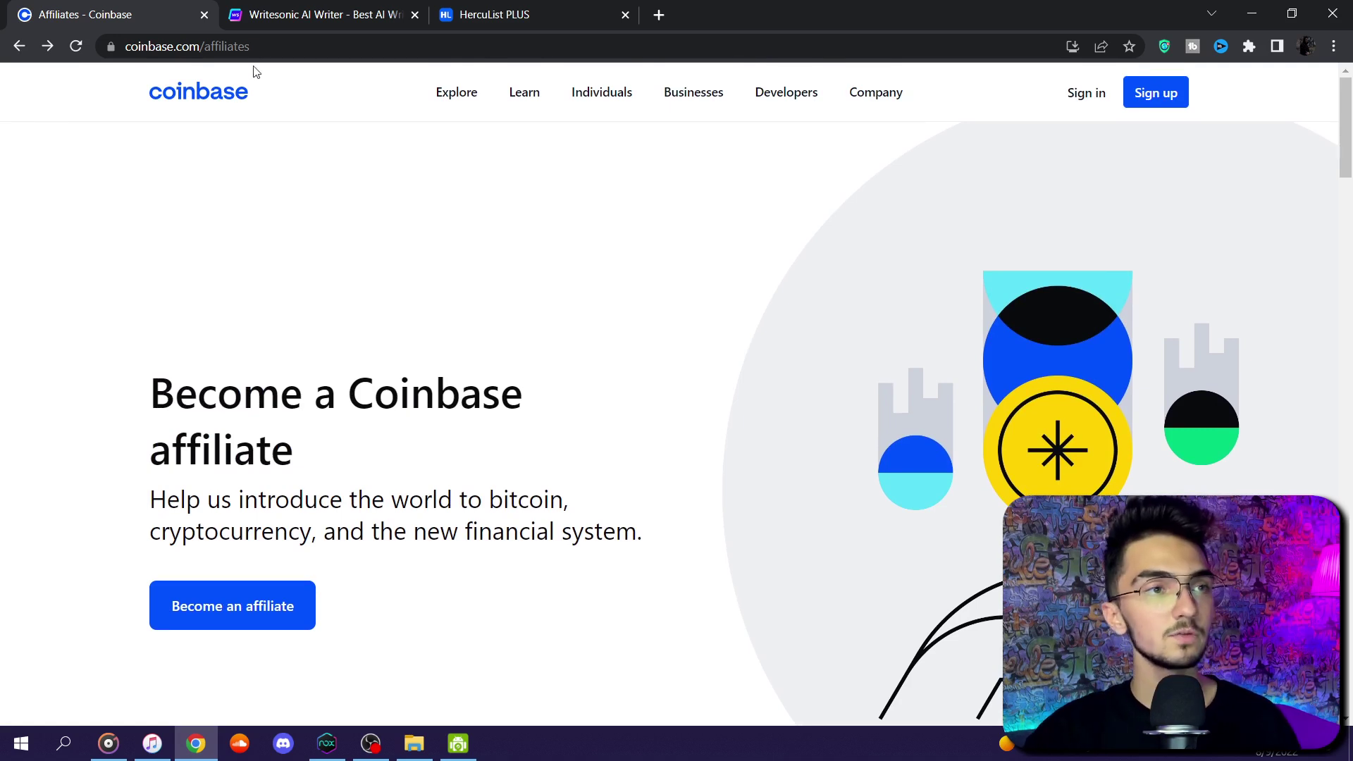
- Switch to the Writesonic site and examine its home page, including the AI Article Writer demo and the "Writesonic is for Everyone" section
click(278, 19)
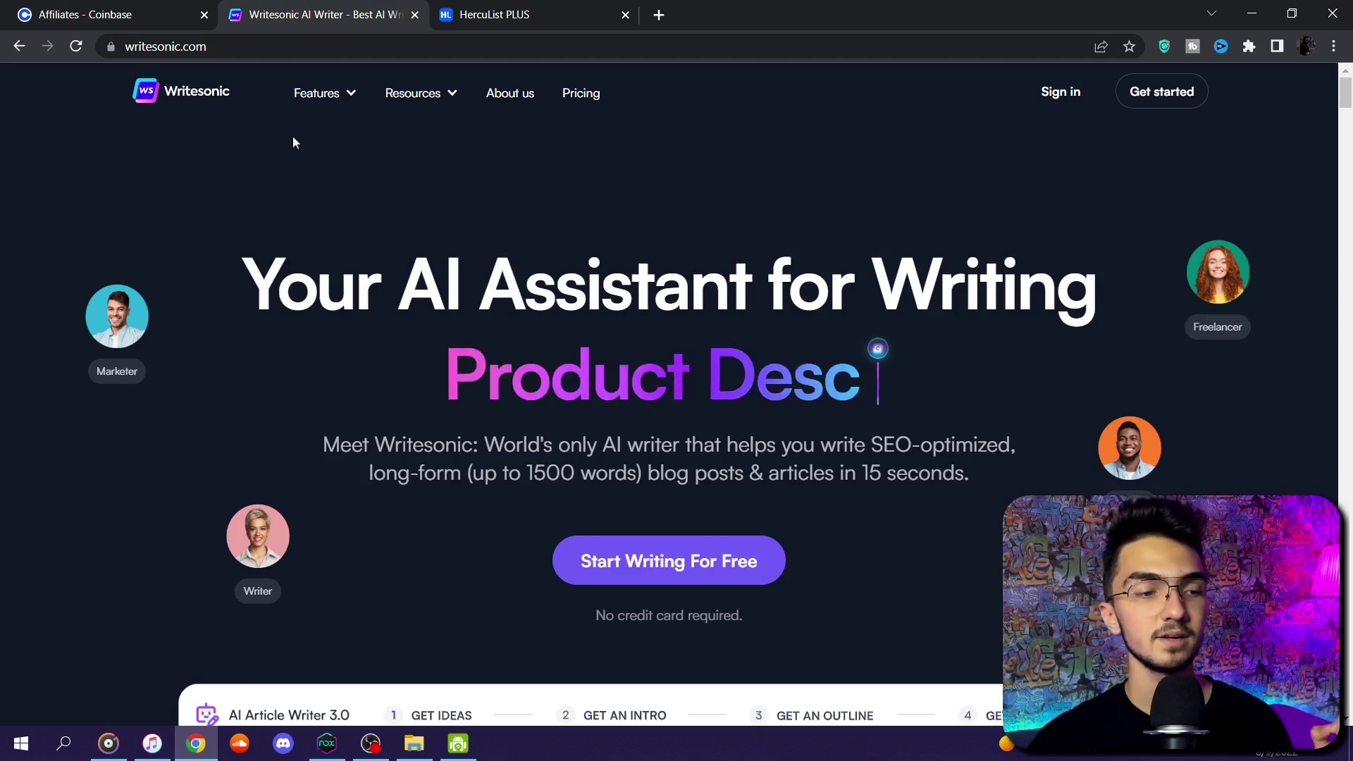
scroll(294, 146, down, 1)
scroll(320, 265, down, 8)
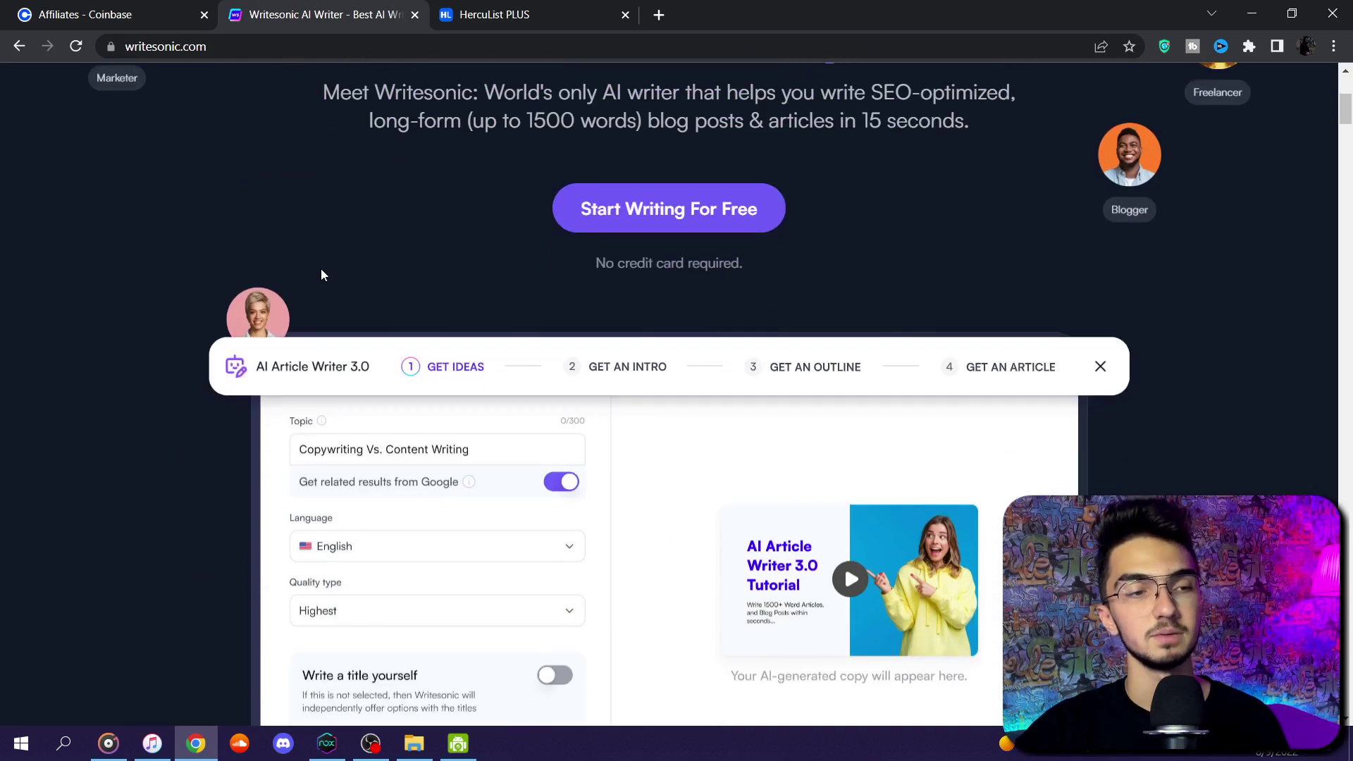
scroll(248, 340, down, 5)
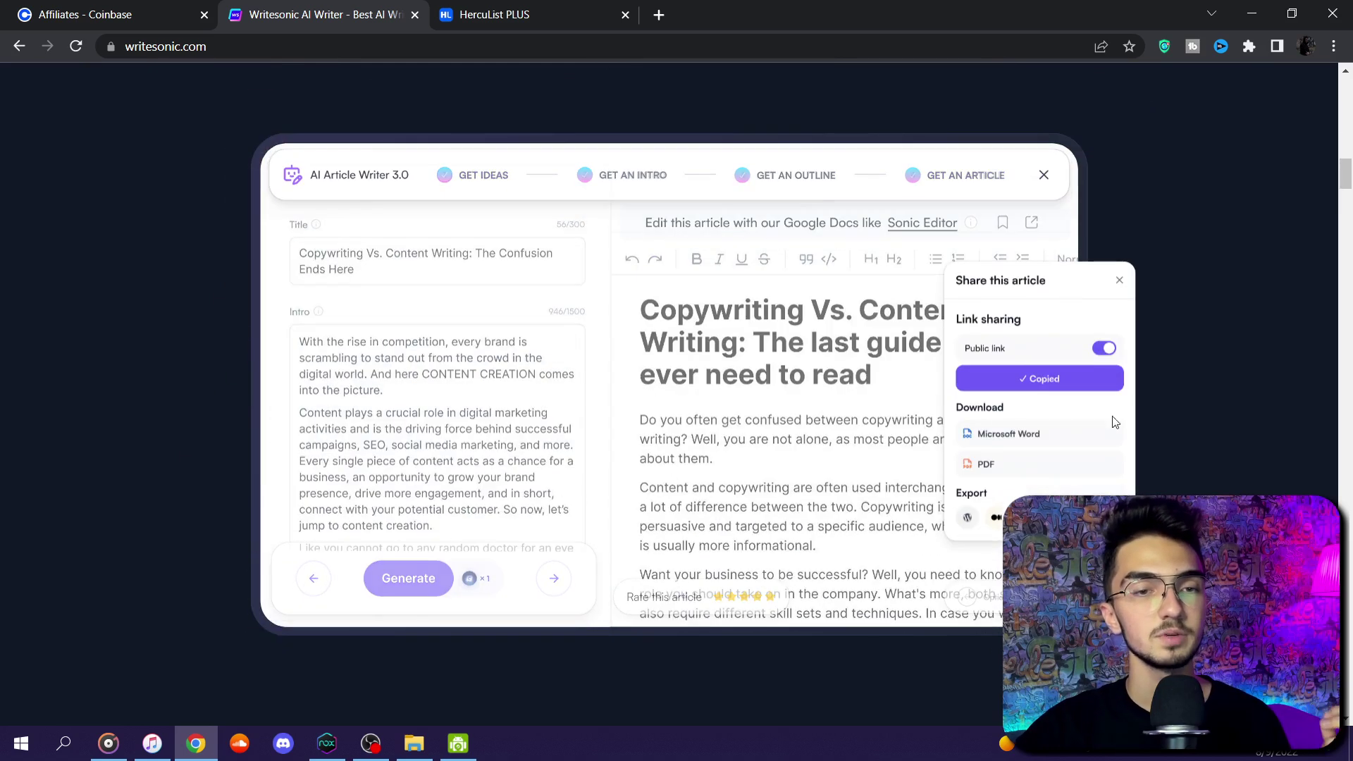
scroll(1196, 412, down, 5)
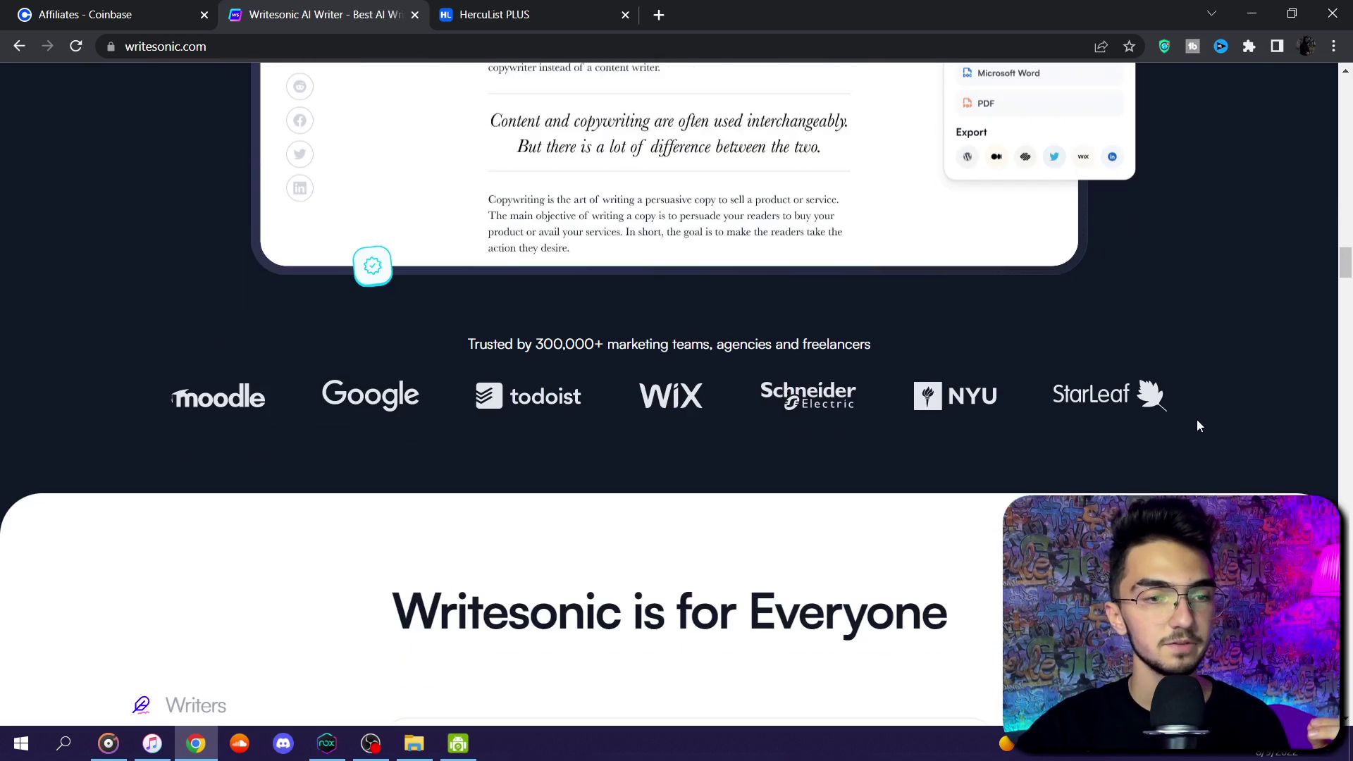
scroll(874, 521, down, 4)
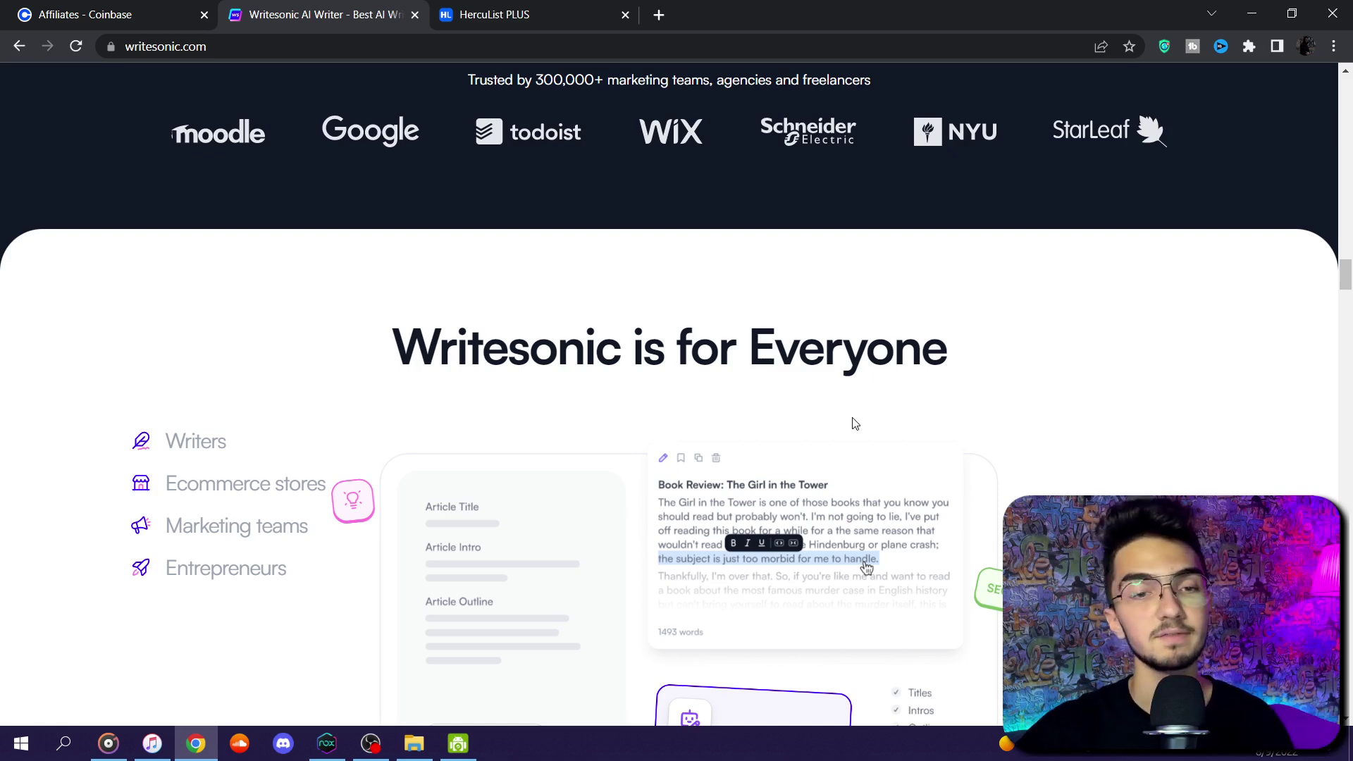
scroll(854, 423, down, 5)
scroll(823, 332, down, 8)
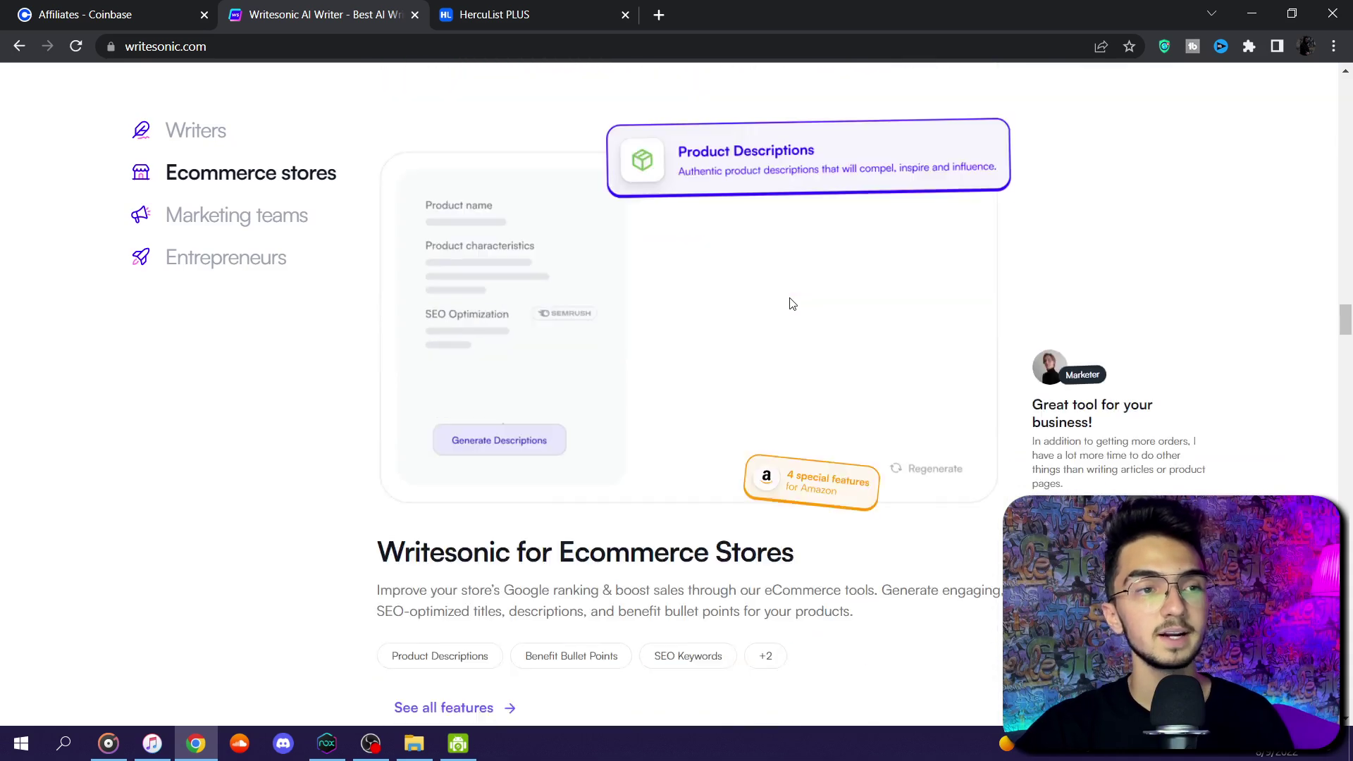
scroll(798, 366, up, 6)
scroll(1057, 423, up, 3)
scroll(1173, 429, down, 10)
scroll(1196, 326, up, 2)
scroll(1247, 272, up, 10)
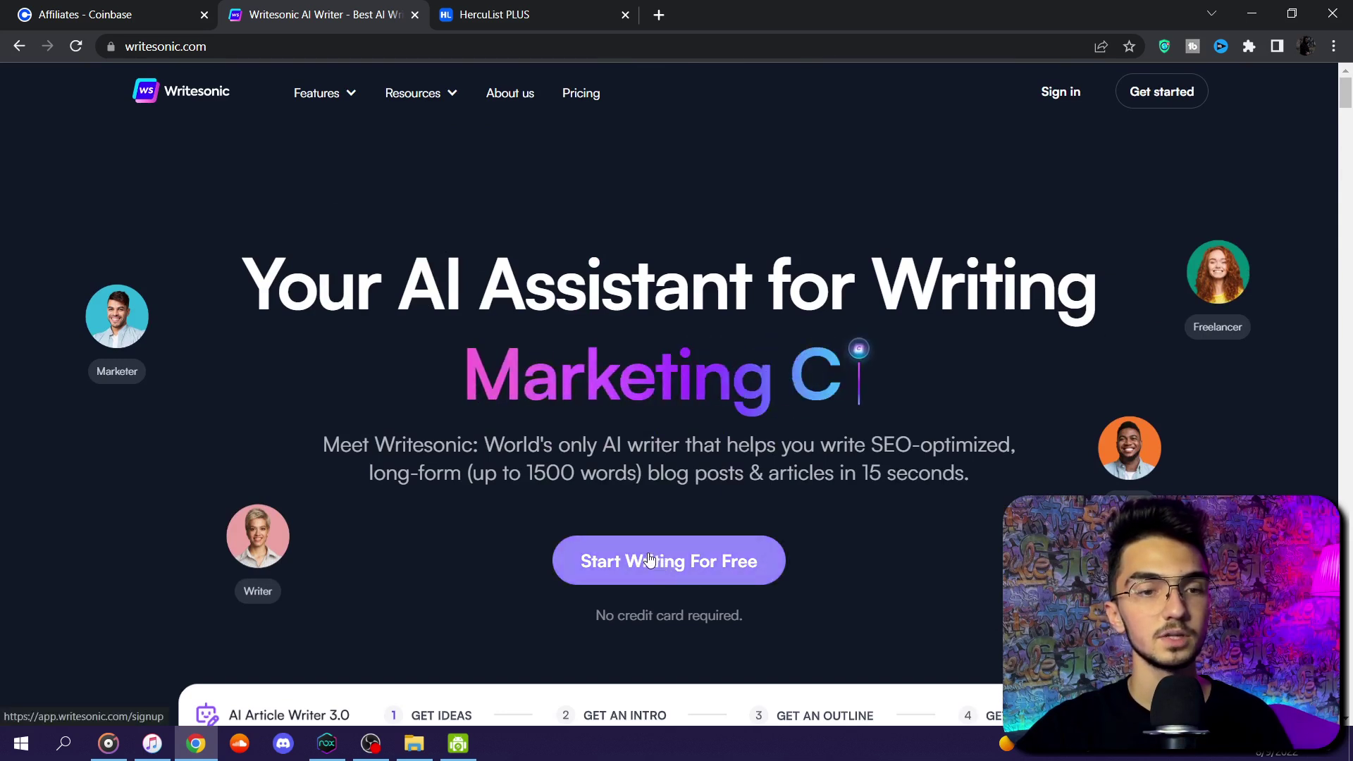
- Start writing for free on Writesonic by signing up with an existing Google account
click(761, 553)
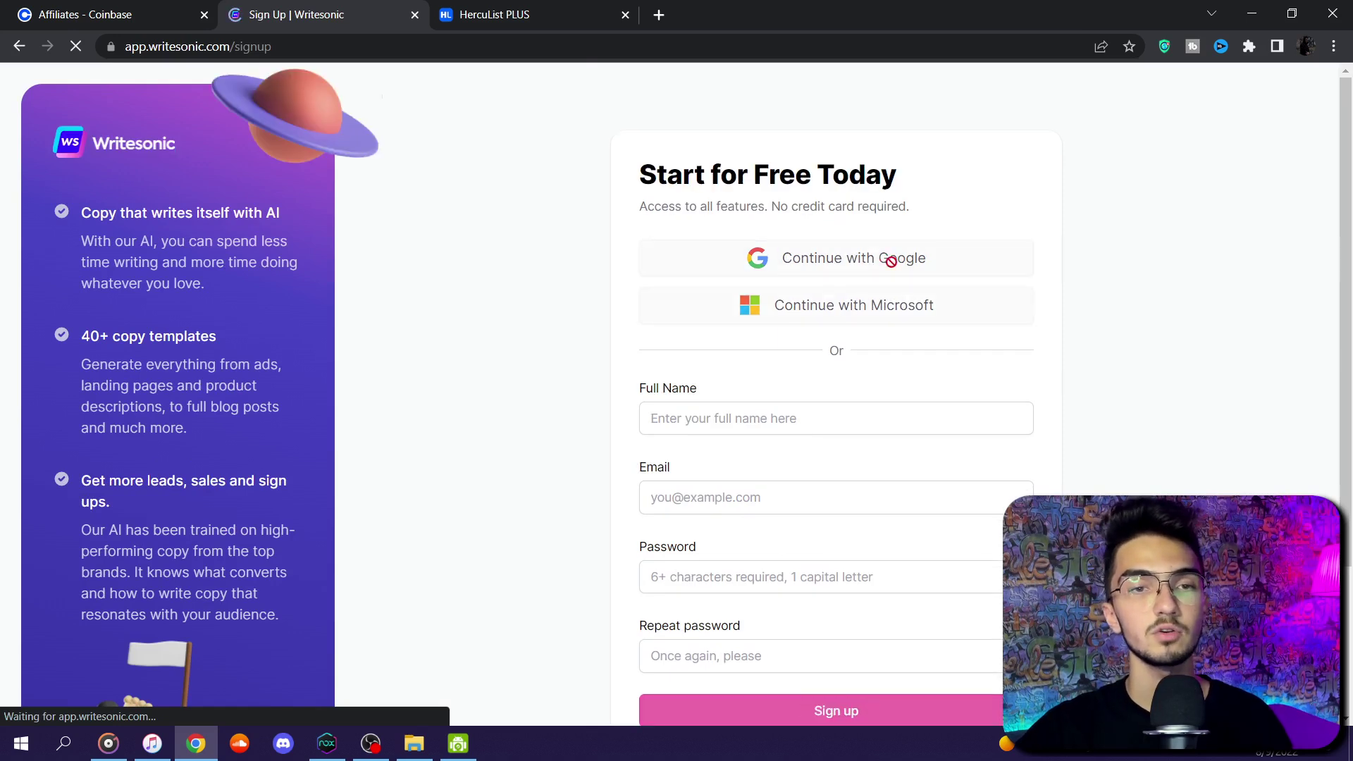
click(882, 255)
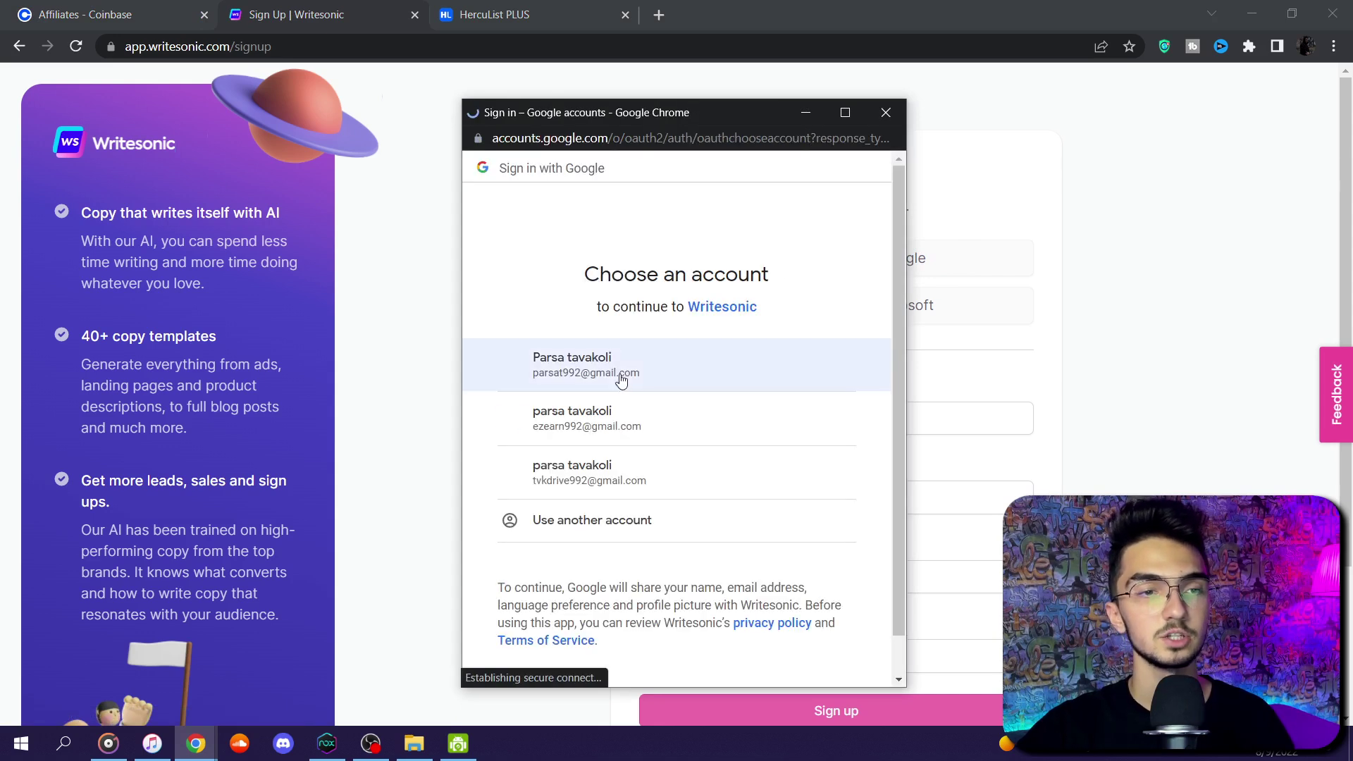
click(719, 385)
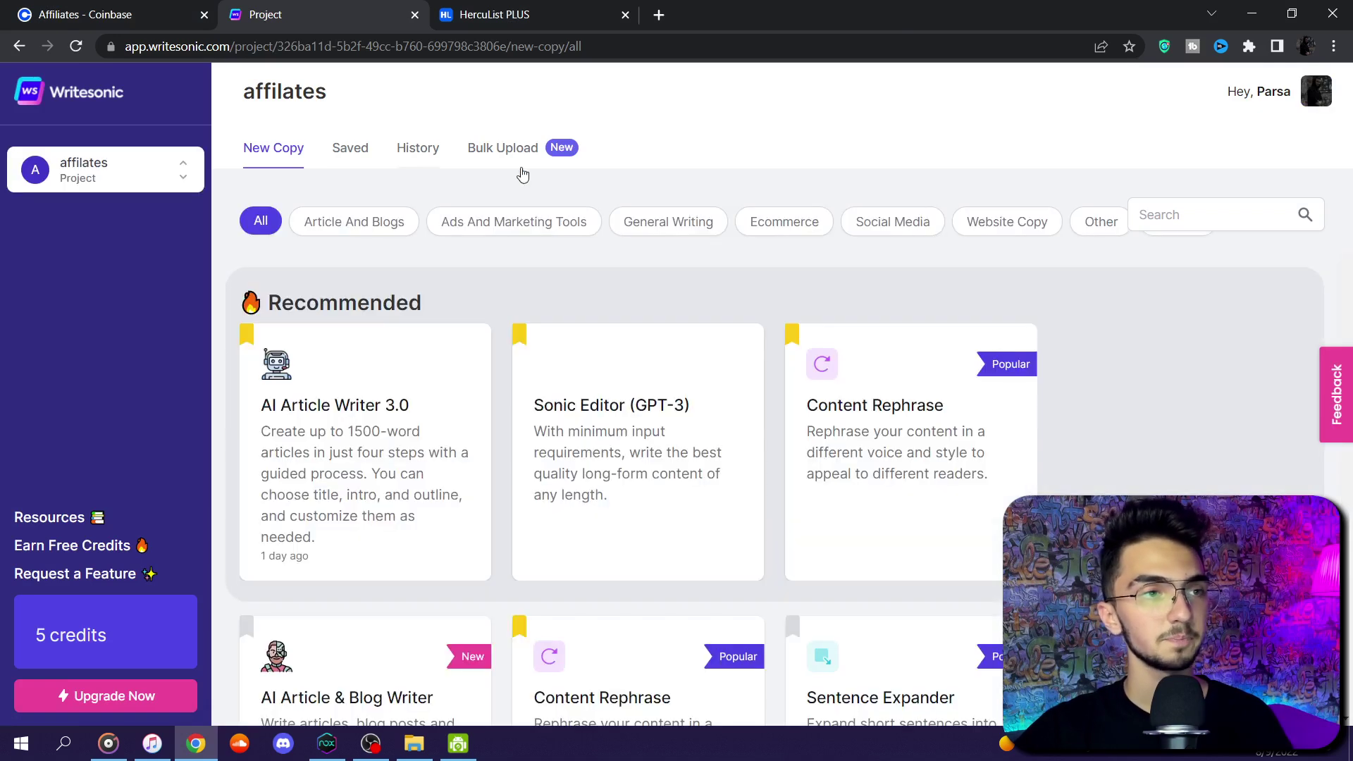
- Examine the full range of copy templates available in the affilates project
scroll(338, 317, down, 3)
scroll(423, 415, up, 1)
scroll(495, 380, down, 3)
scroll(505, 407, up, 4)
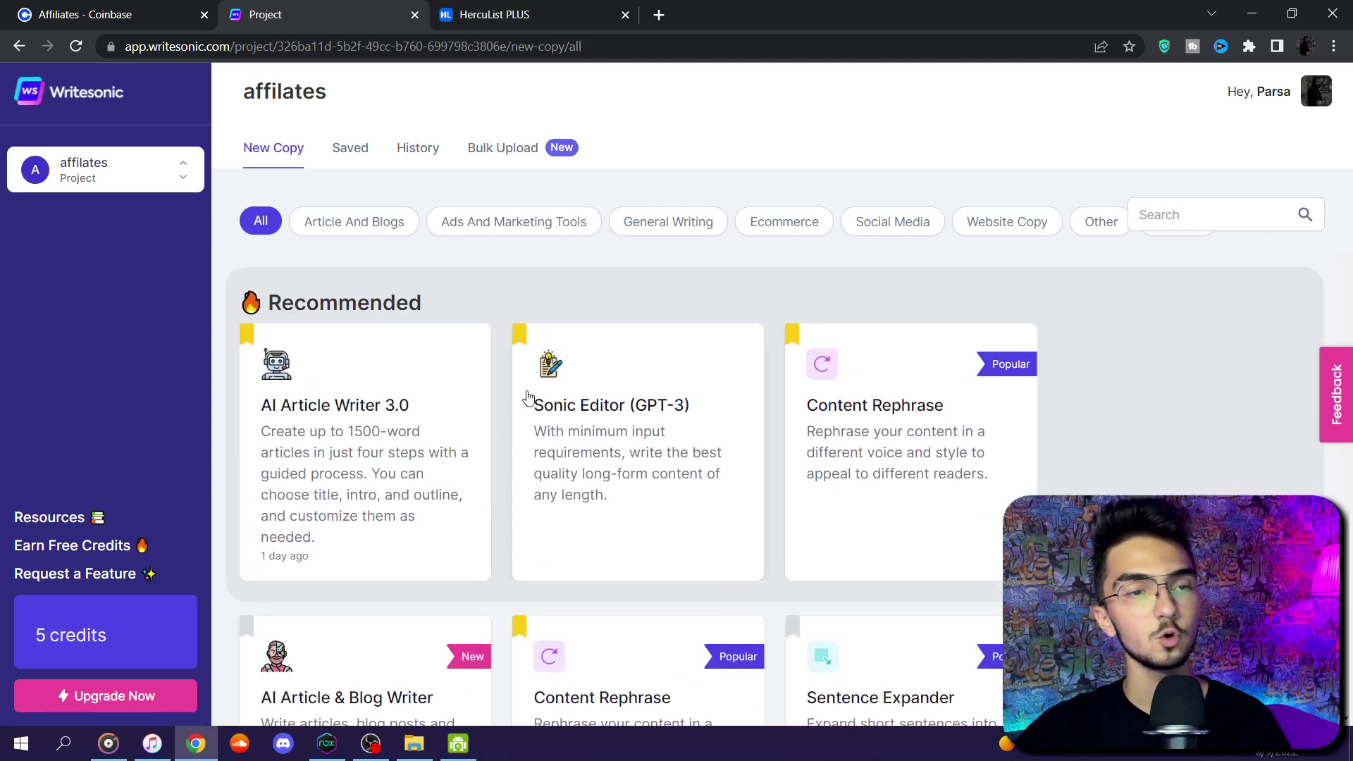
scroll(529, 411, down, 10)
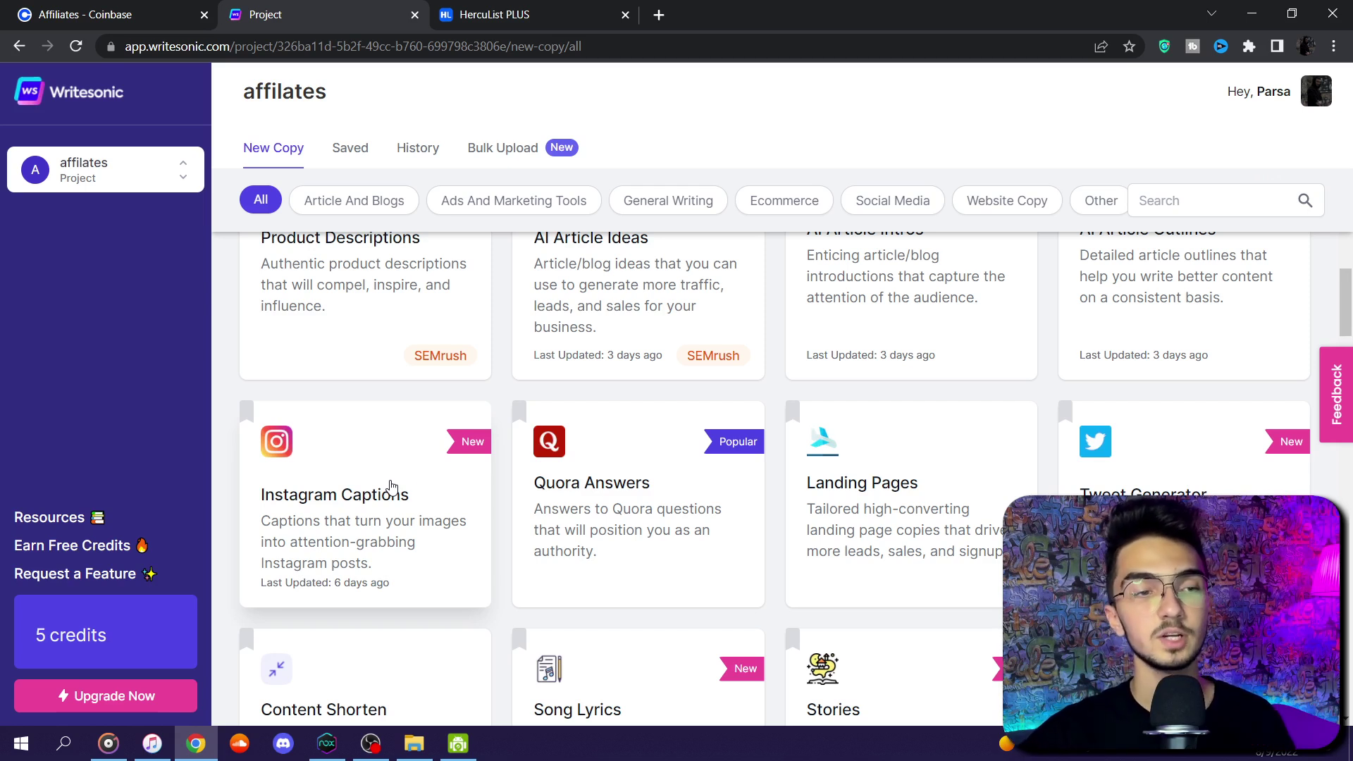
scroll(392, 487, down, 14)
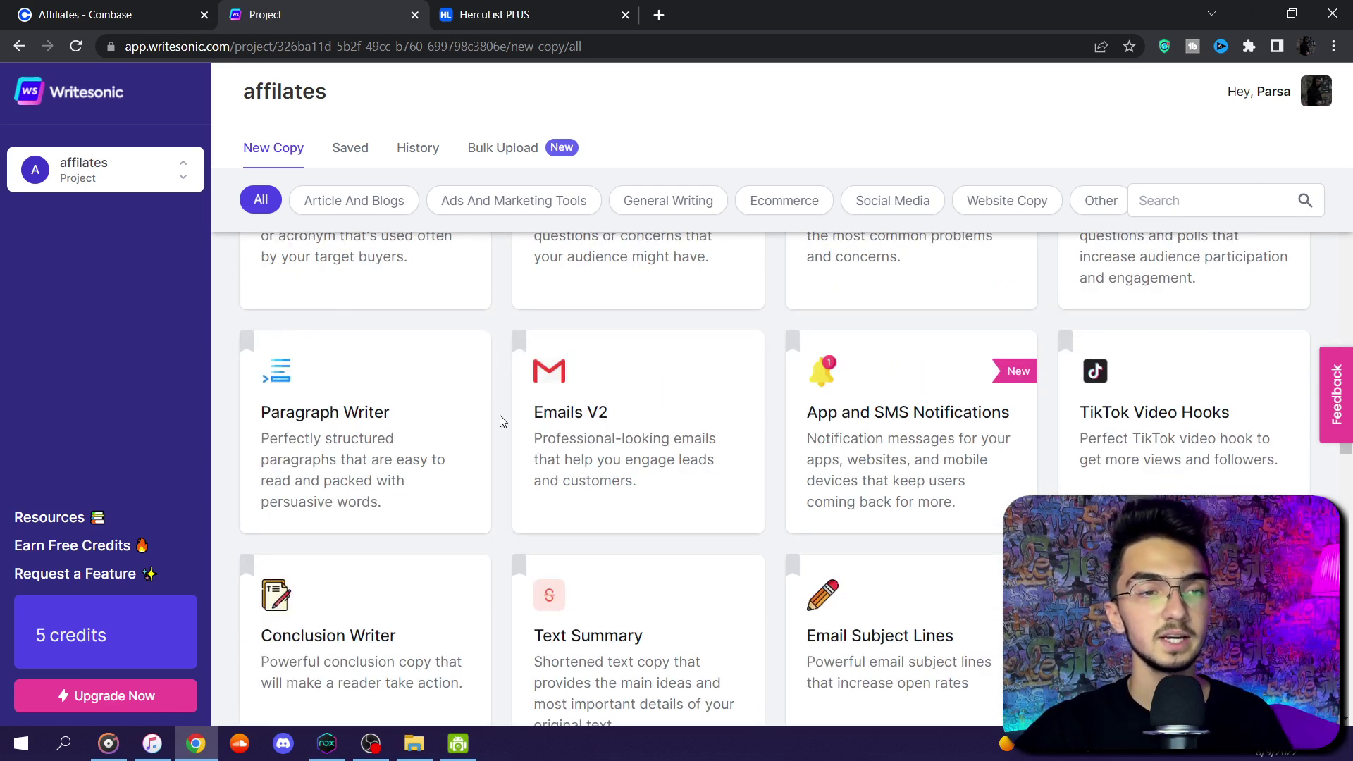
scroll(501, 421, down, 10)
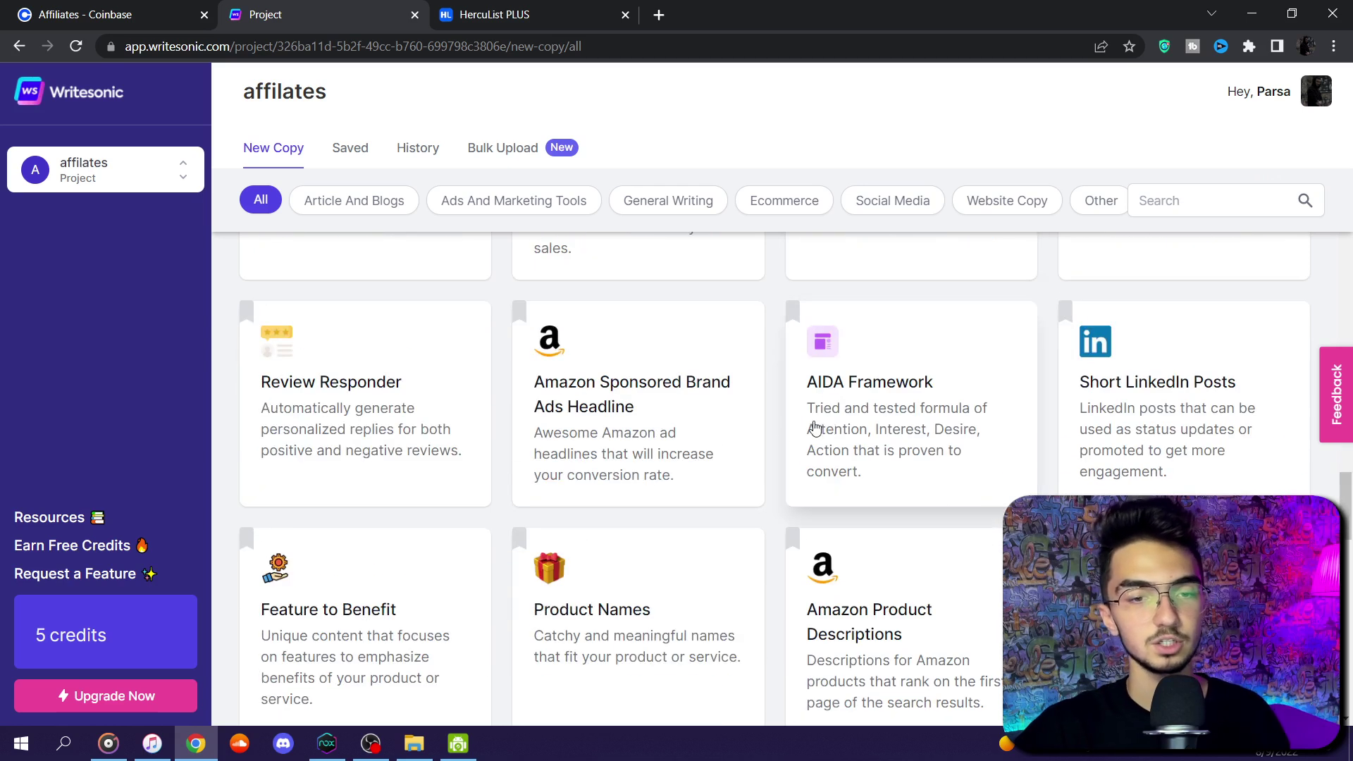
scroll(797, 430, down, 5)
scroll(780, 432, down, 5)
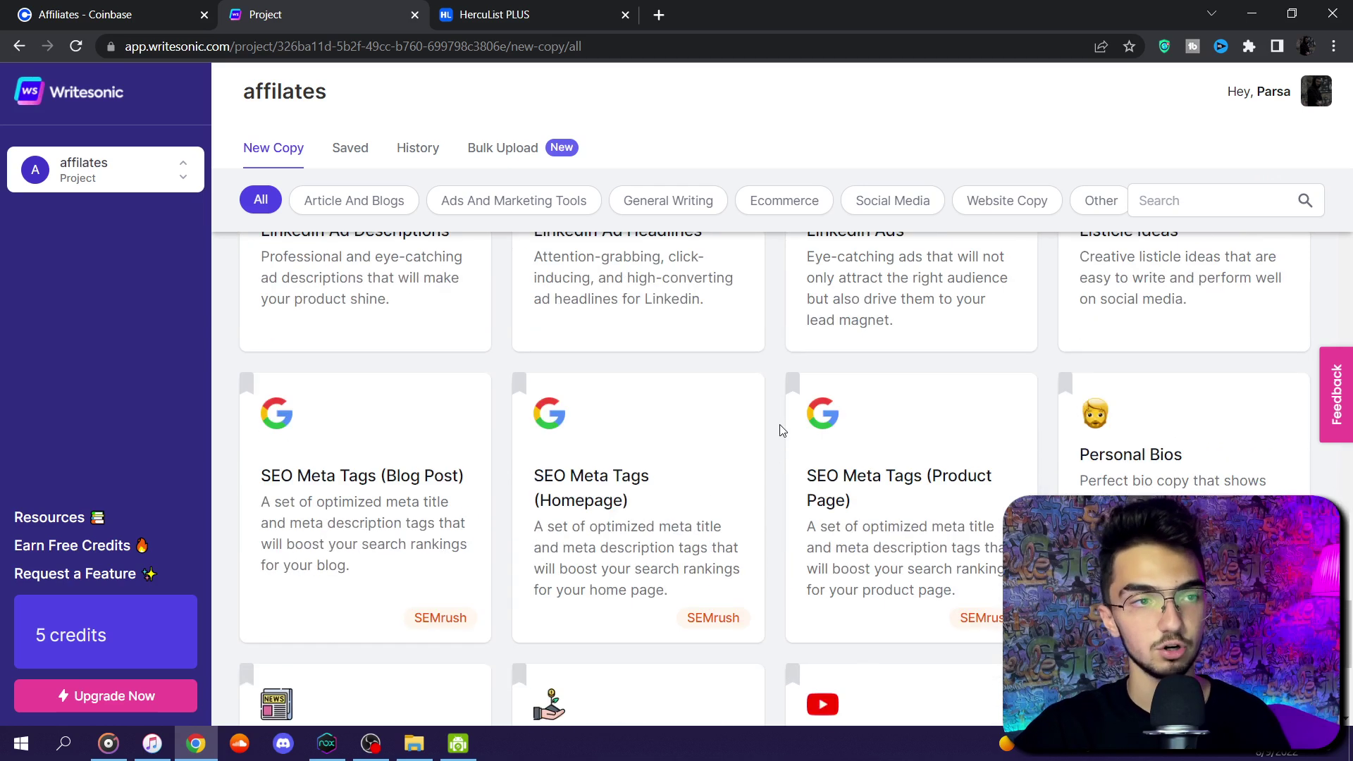
scroll(779, 431, down, 5)
scroll(779, 432, up, 11)
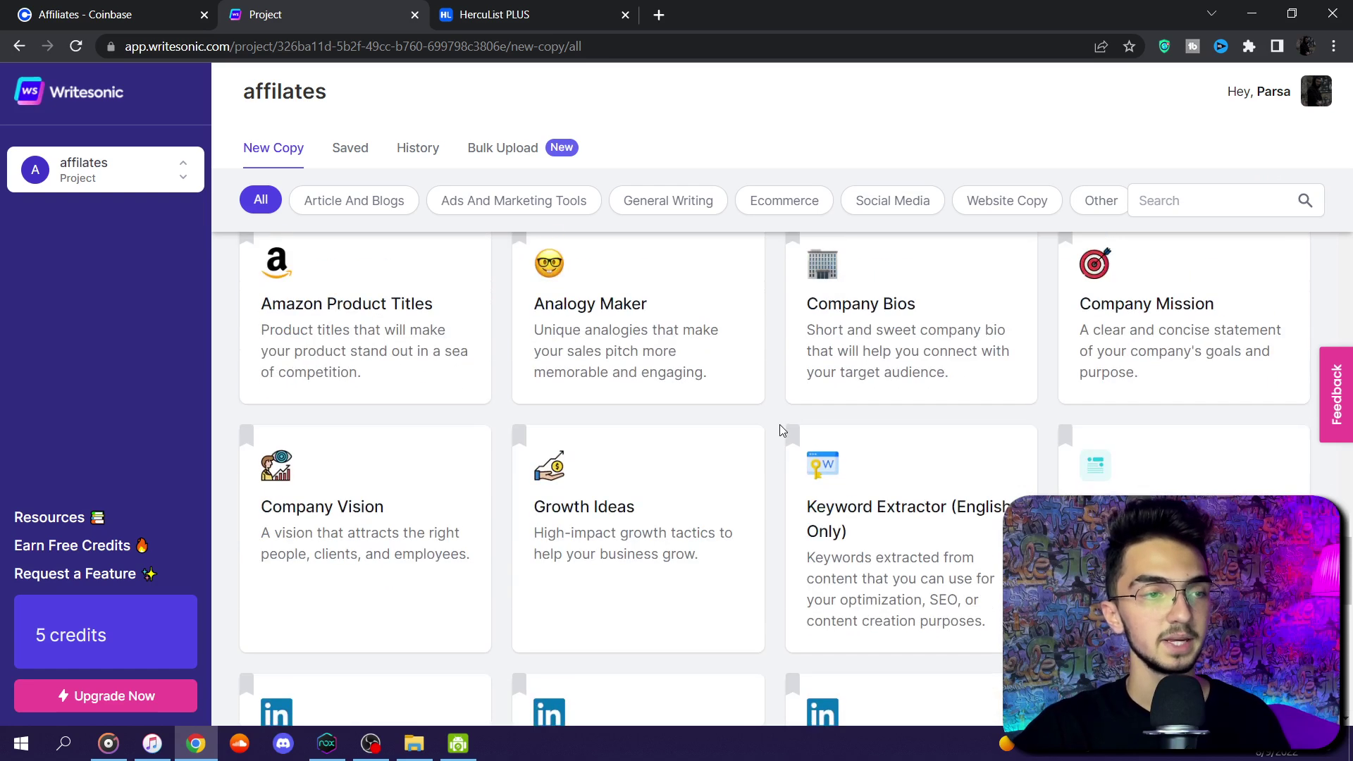
scroll(781, 430, up, 14)
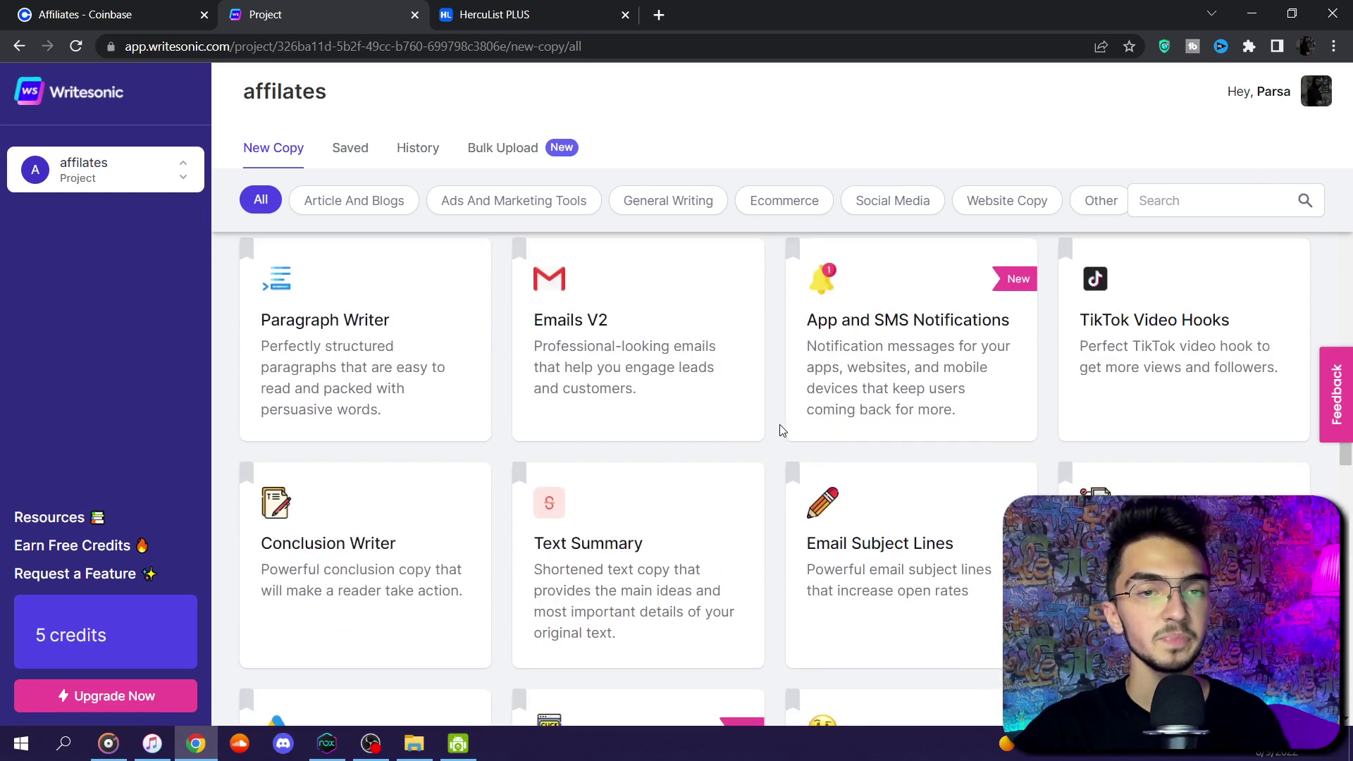
scroll(781, 430, up, 10)
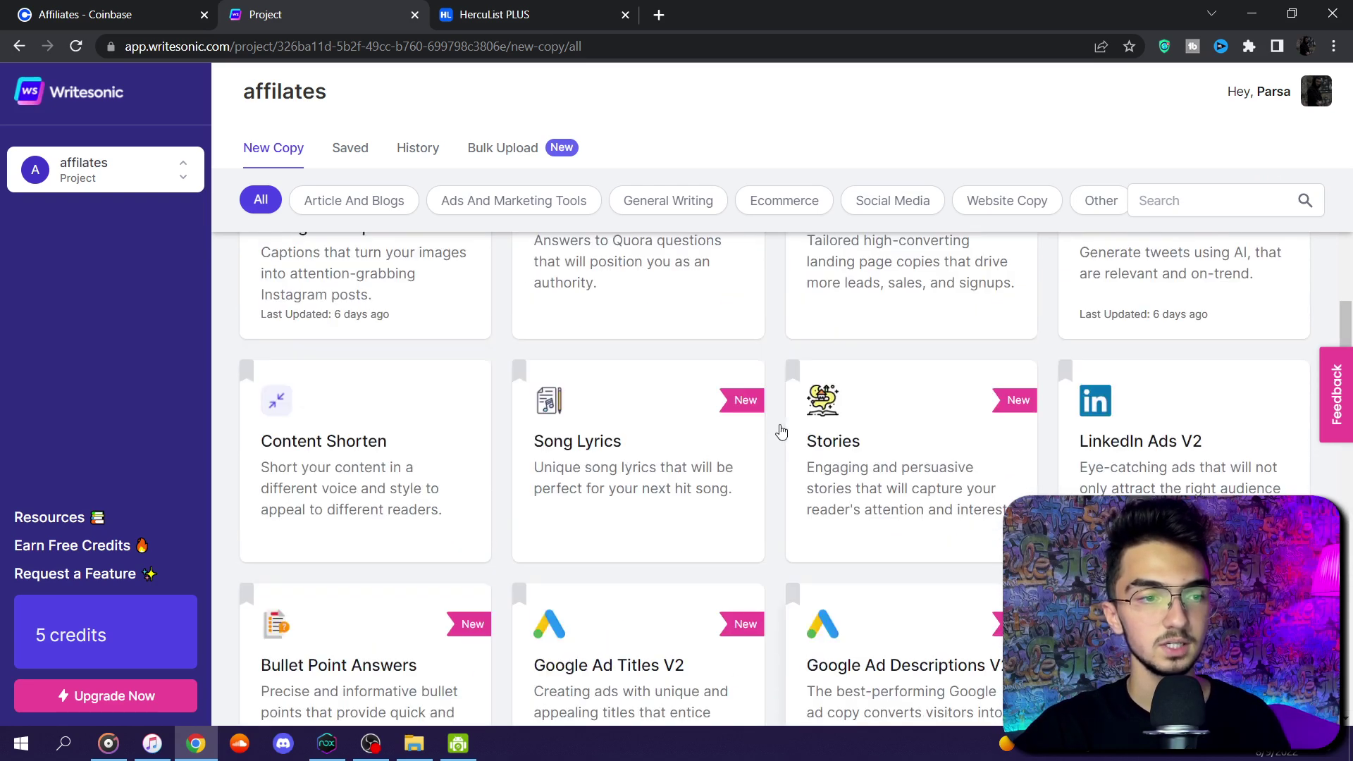
scroll(781, 430, up, 4)
scroll(781, 430, up, 8)
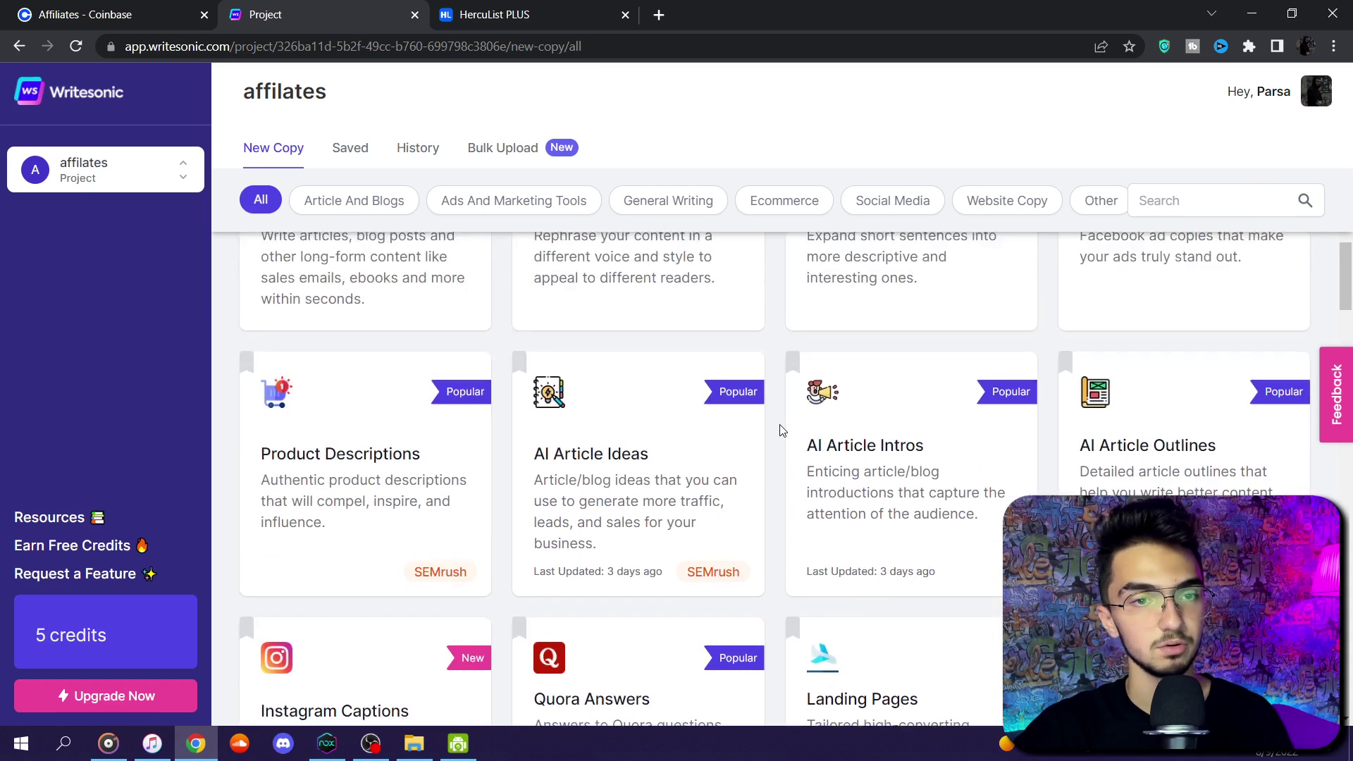
scroll(780, 424, down, 20)
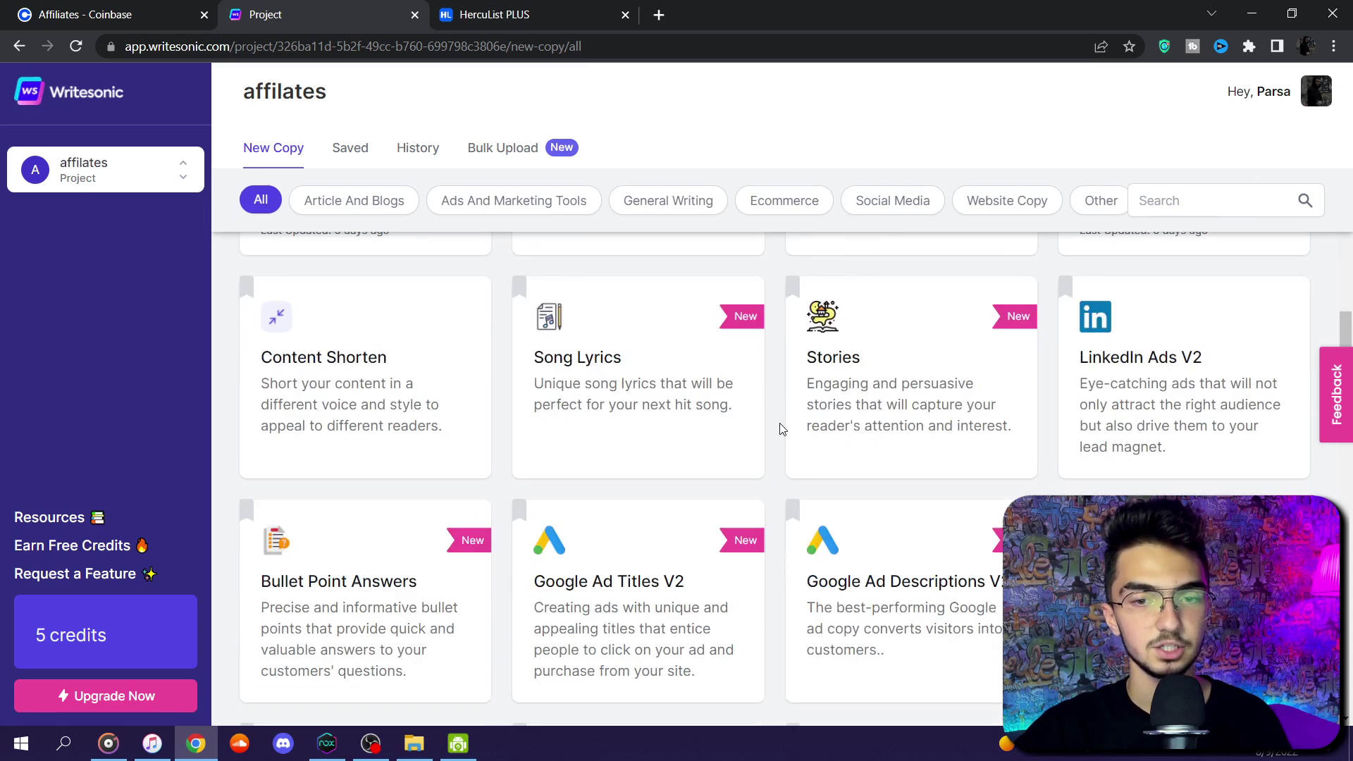
- Open the Emails V2 template and enter "trade cryptocurrency" as the recipient
scroll(643, 468, up, 3)
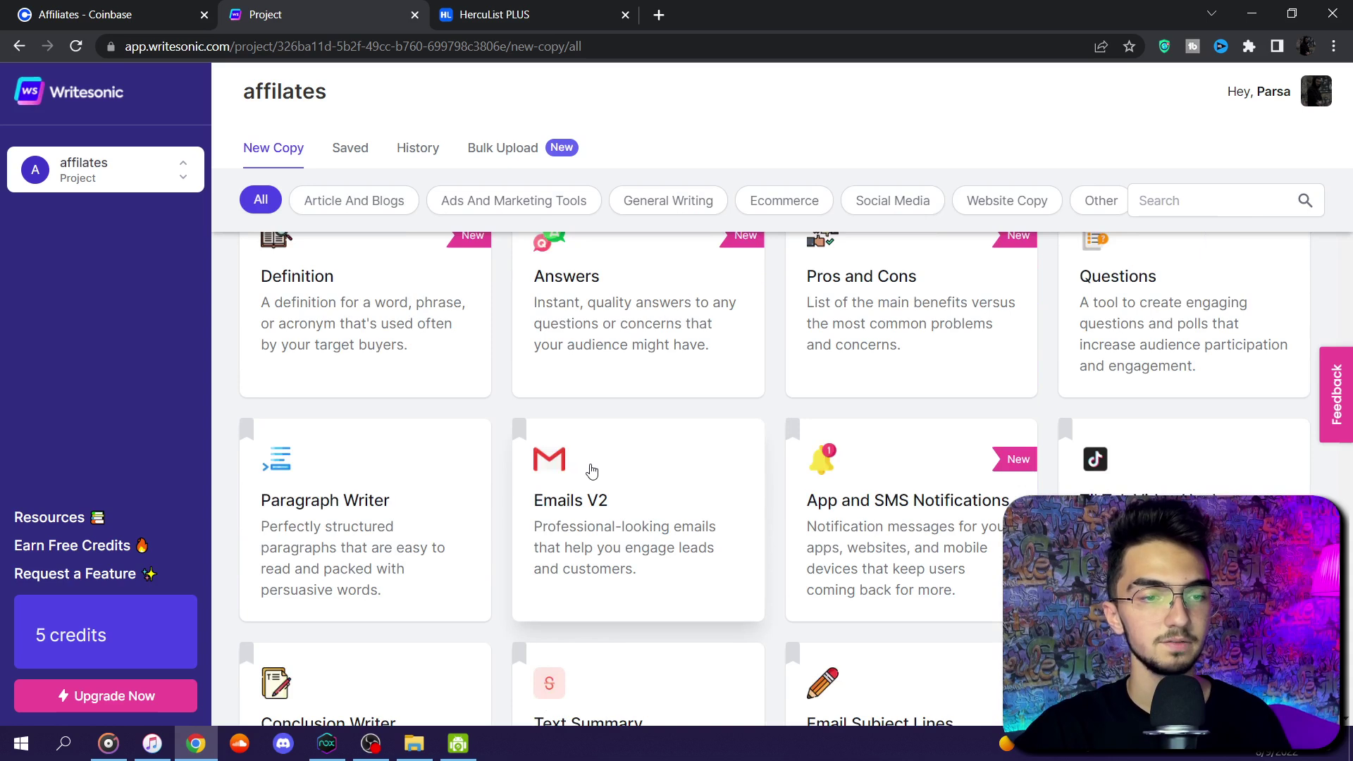
click(680, 497)
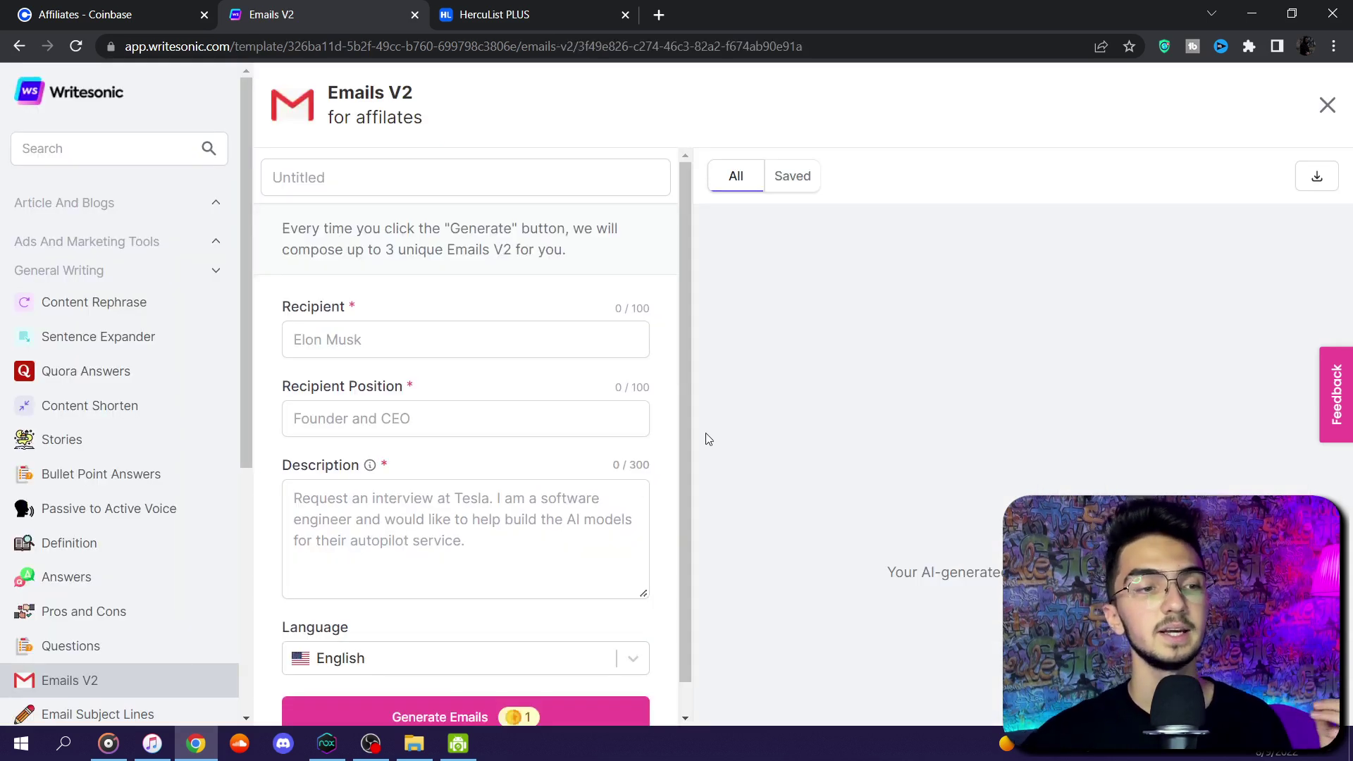
scroll(658, 474, down, 1)
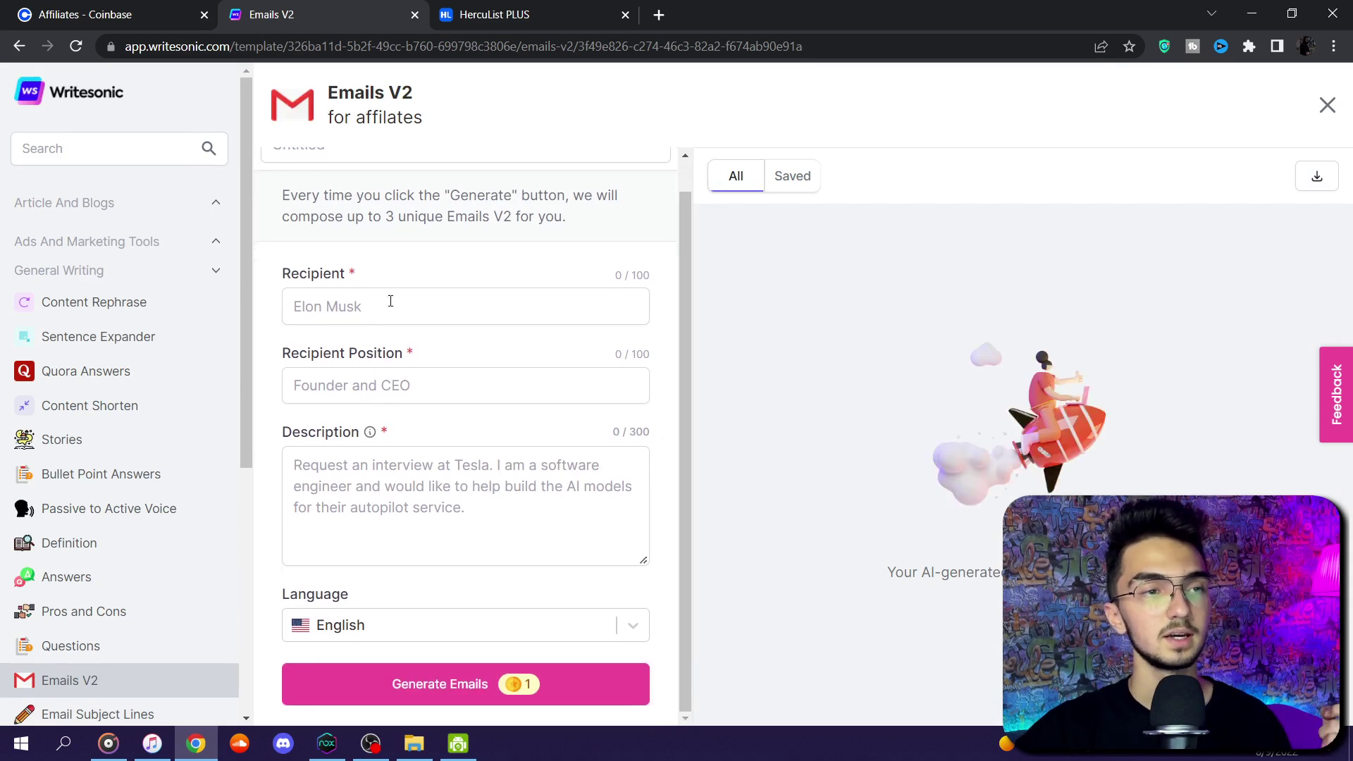
click(389, 305)
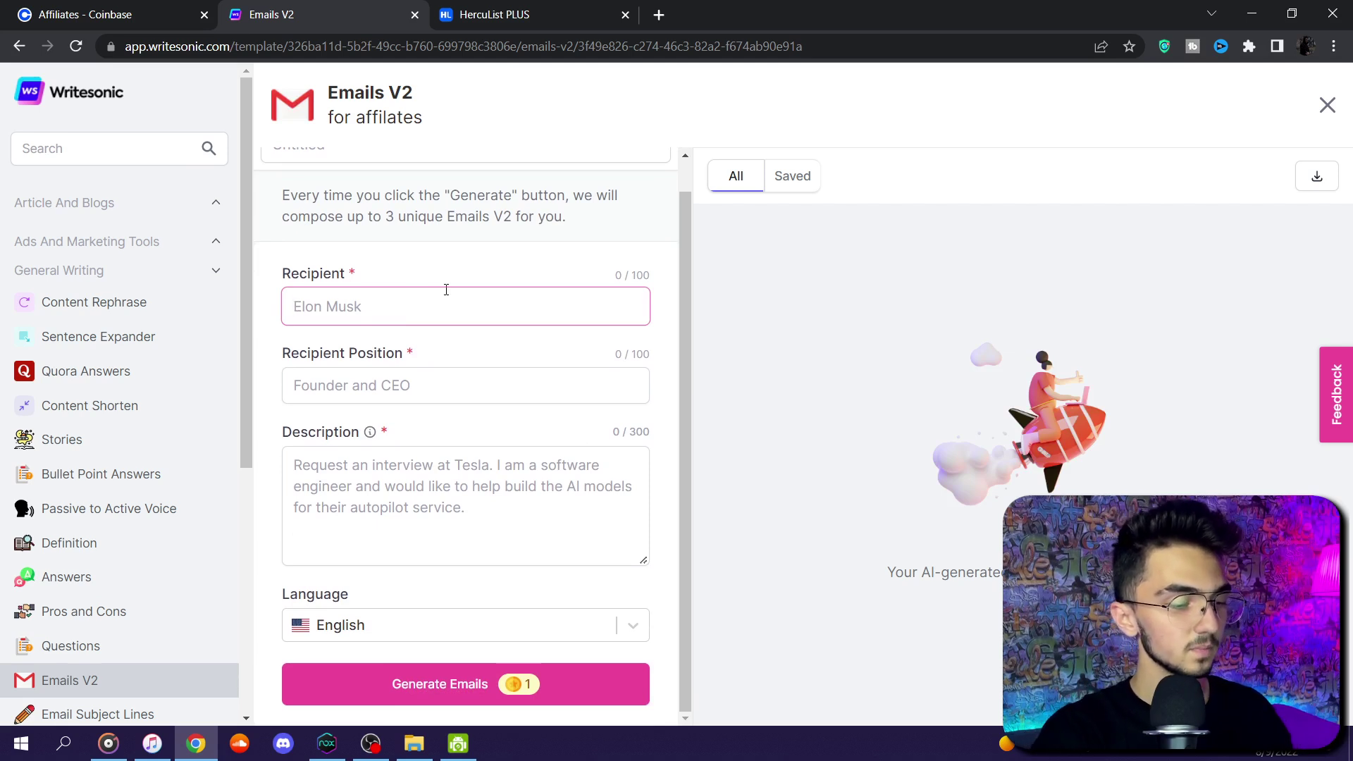
text(trade cryoptocurren)
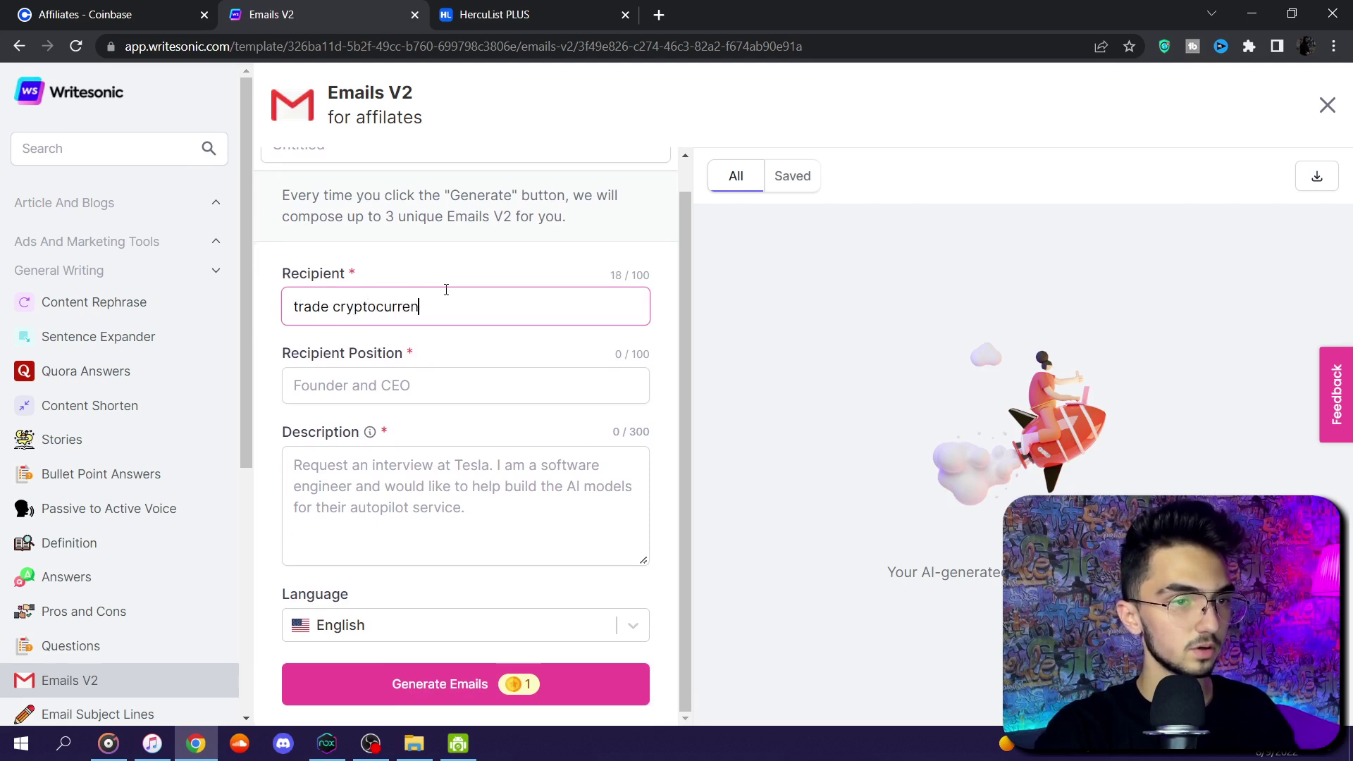
text(cy)
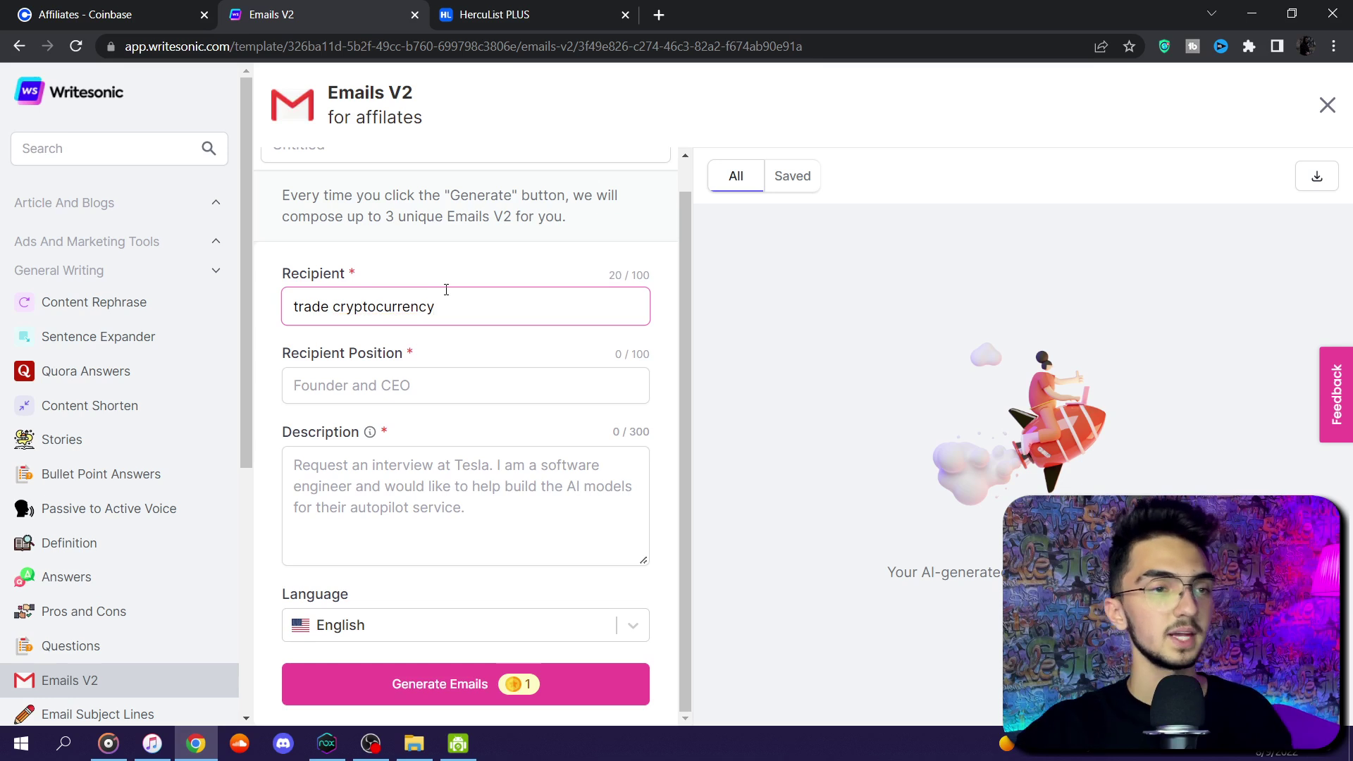
- Set the recipient position to "free bitcoin"
click(387, 385)
double_click(408, 305)
click(341, 384)
text(free bitcoin)
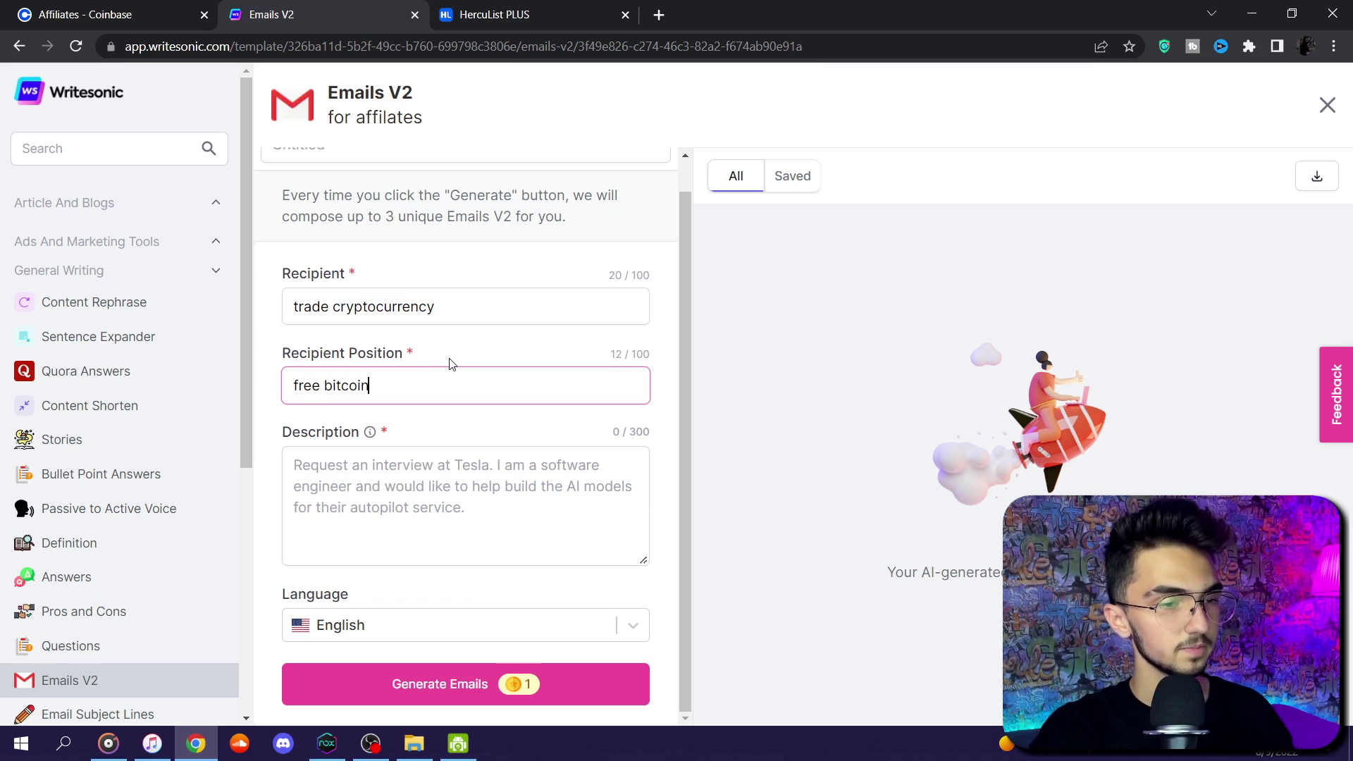
- Enter the description "you can trade cryptocurrency here" and generate the emails in English
click(404, 466)
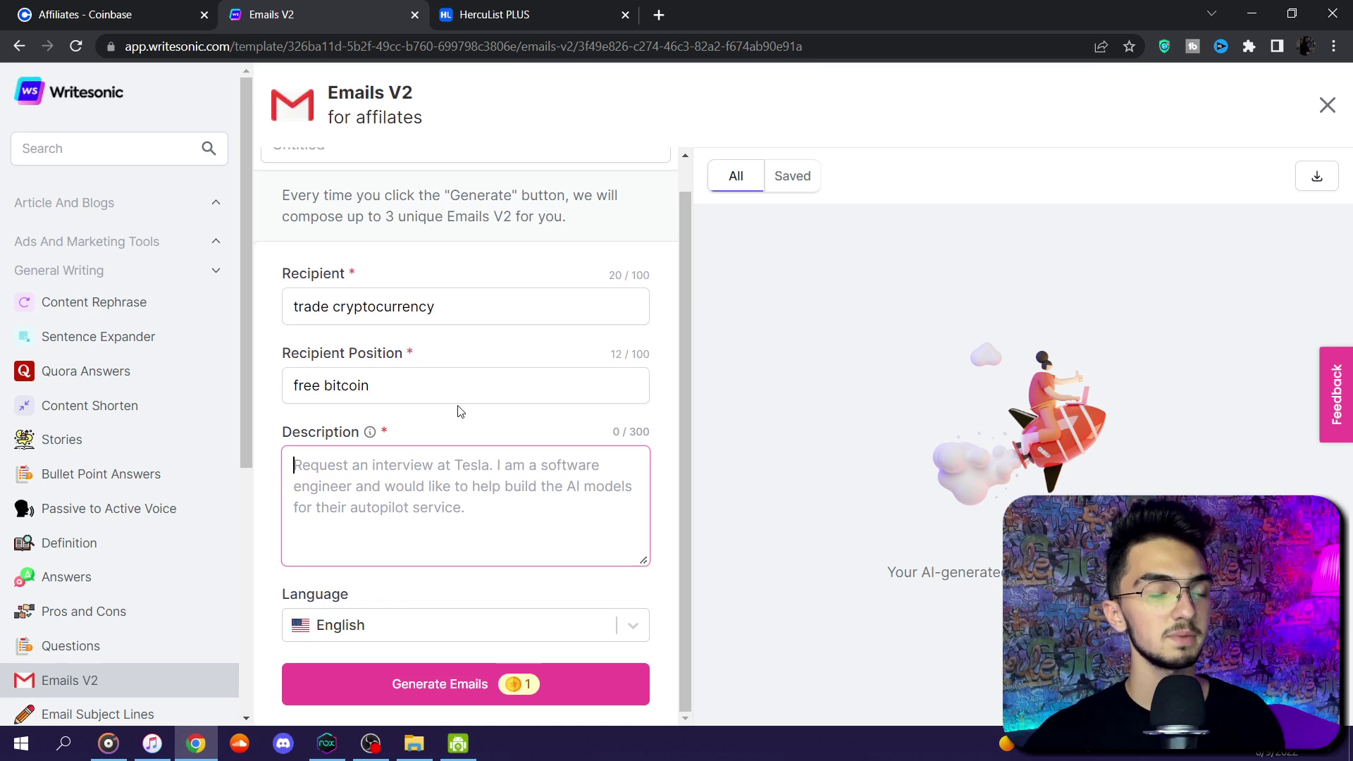
text(you)
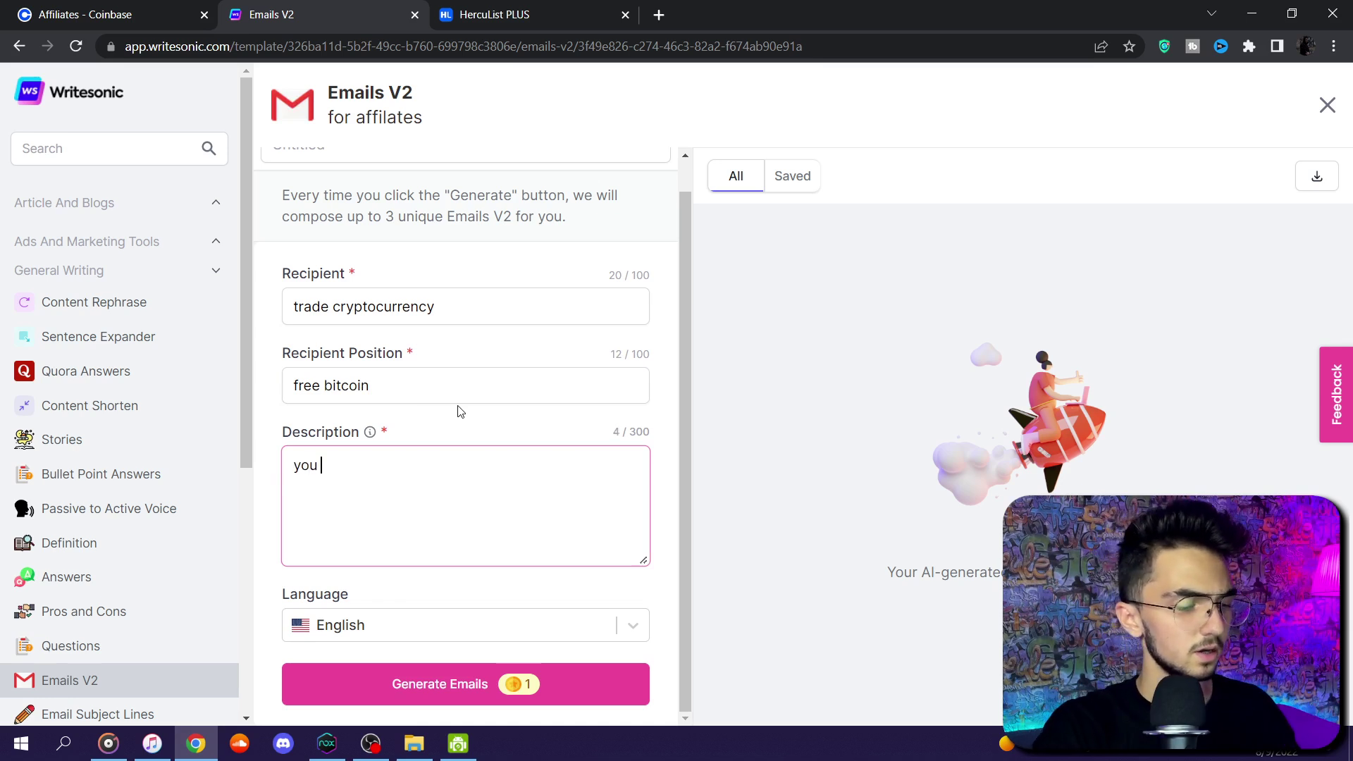
text( can trade)
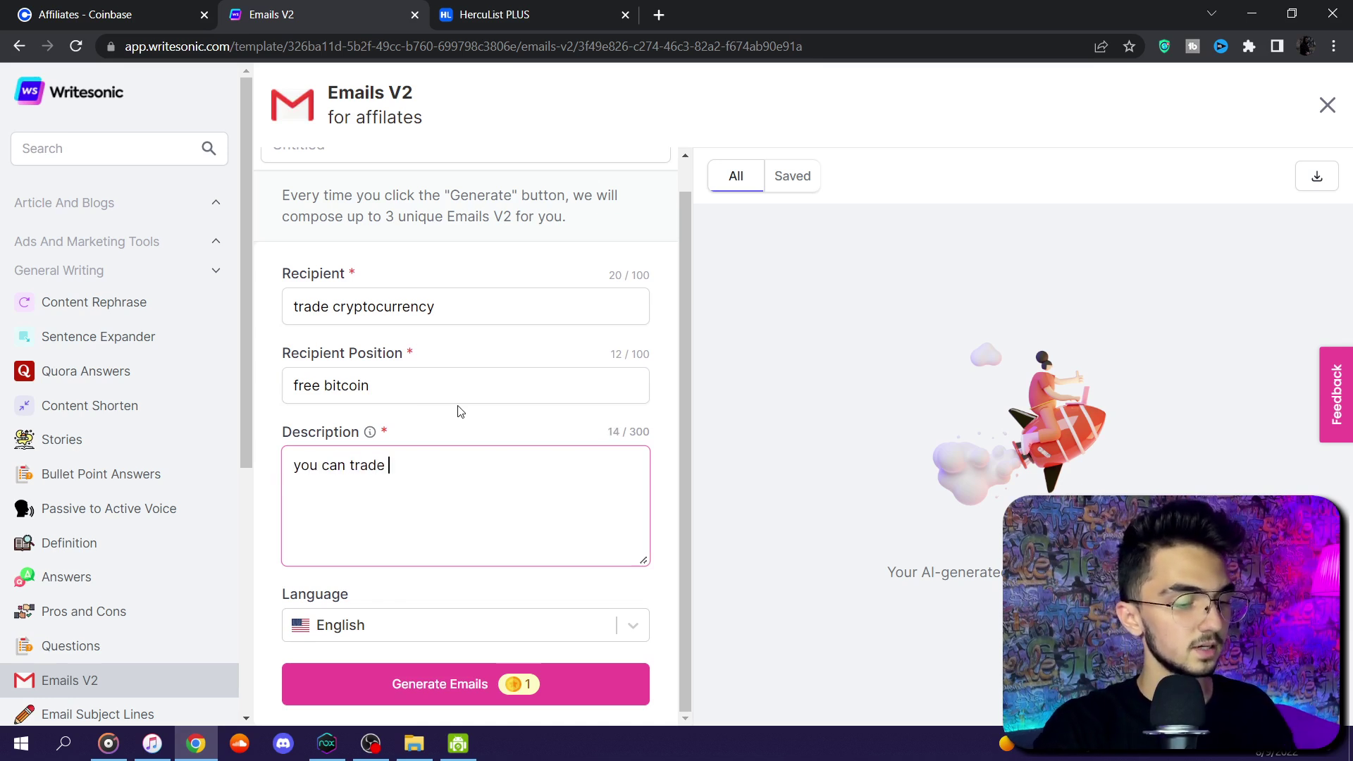
text( cryptocurr)
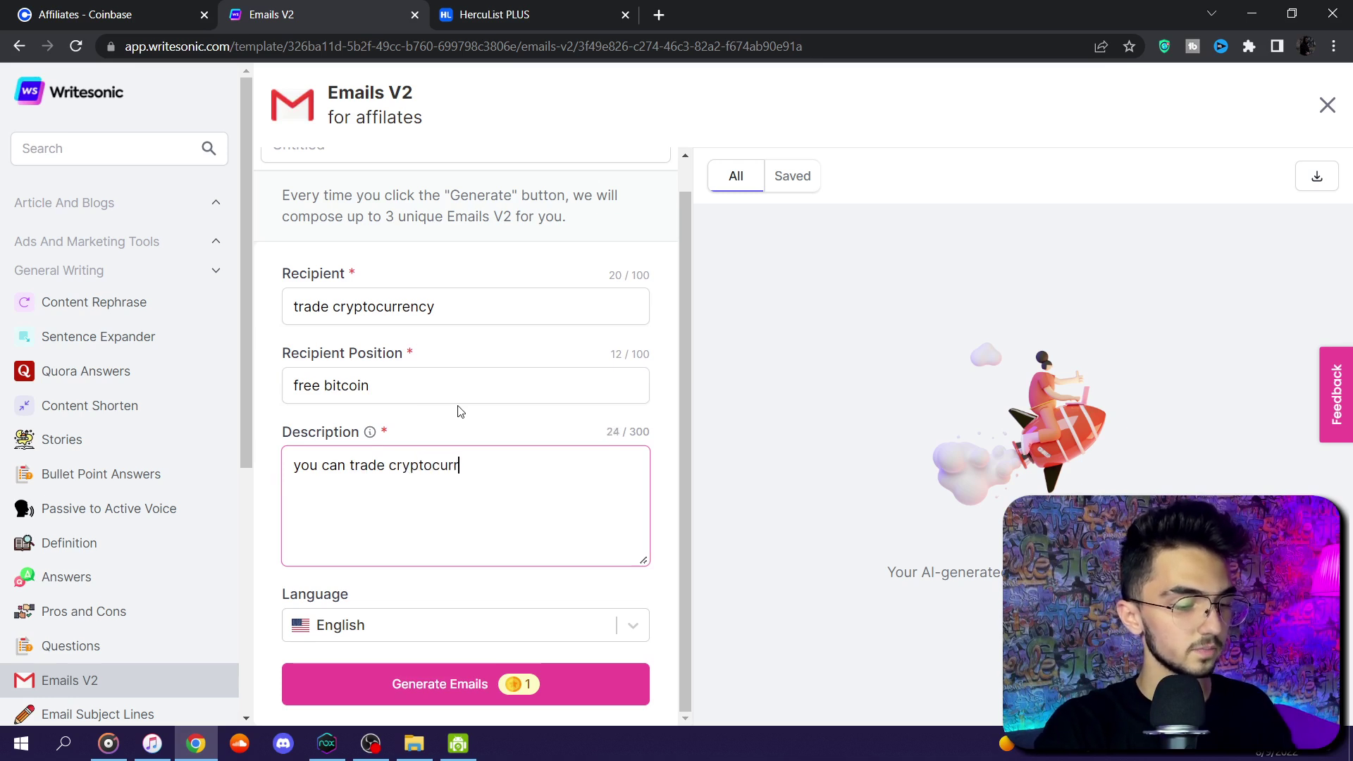
text(ency here)
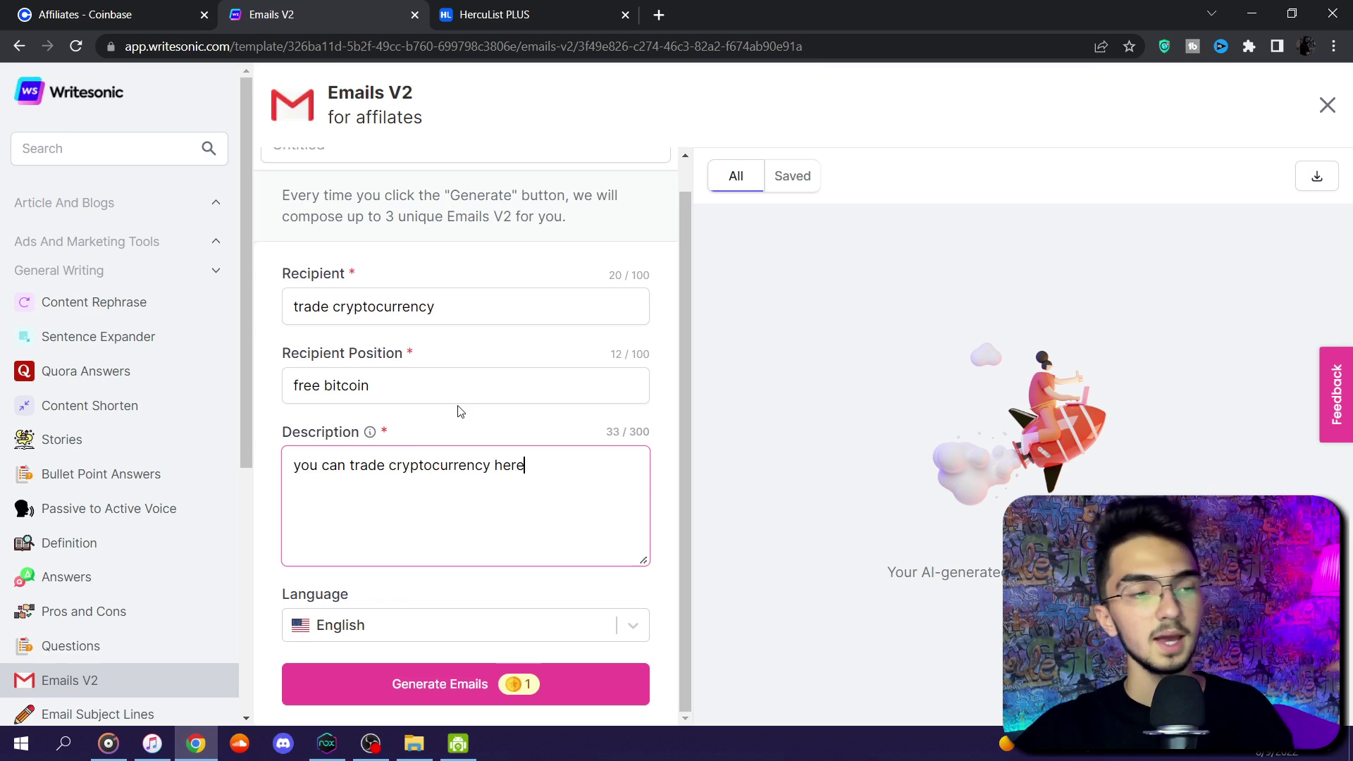
click(482, 690)
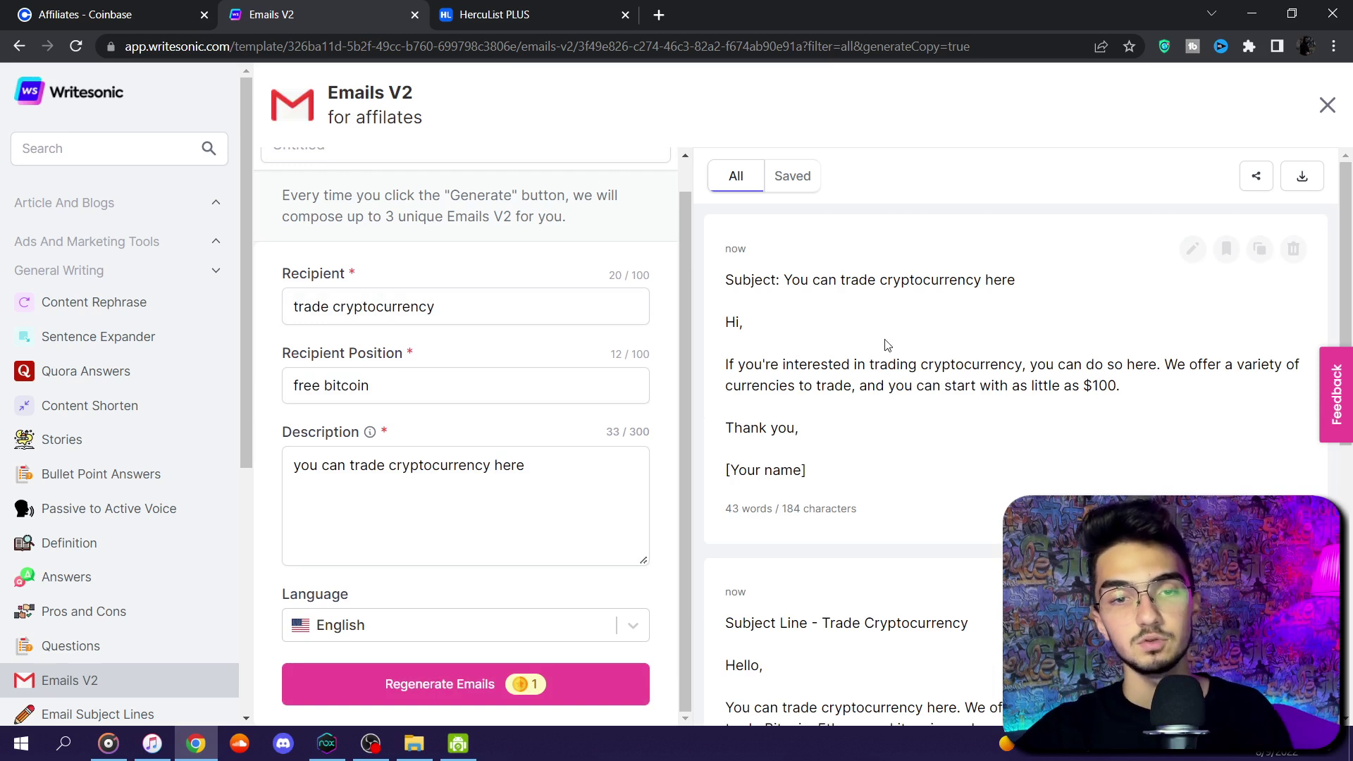
- Review the generated emails and copy the first one, with the subject "You can trade cryptocurrency here"
scroll(864, 324, down, 8)
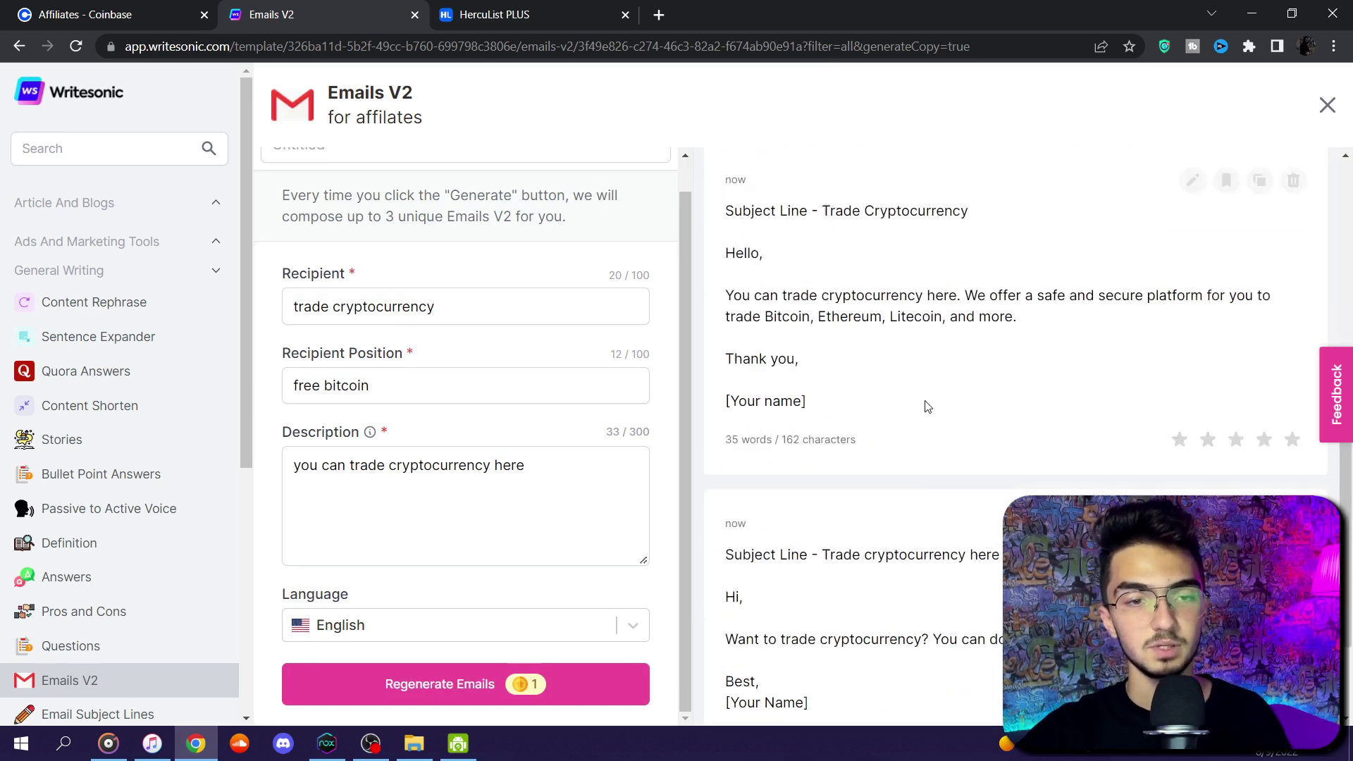
scroll(1017, 483, up, 6)
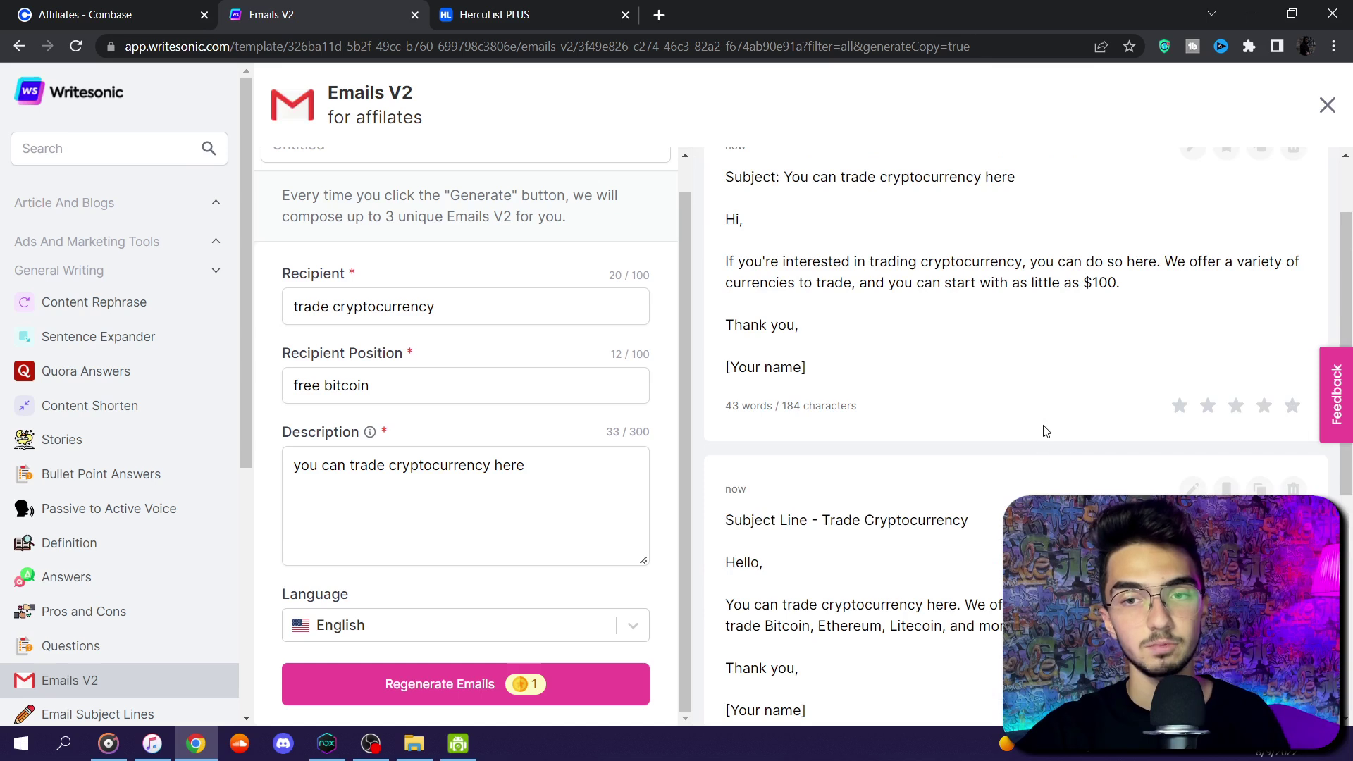
scroll(1046, 432, up, 2)
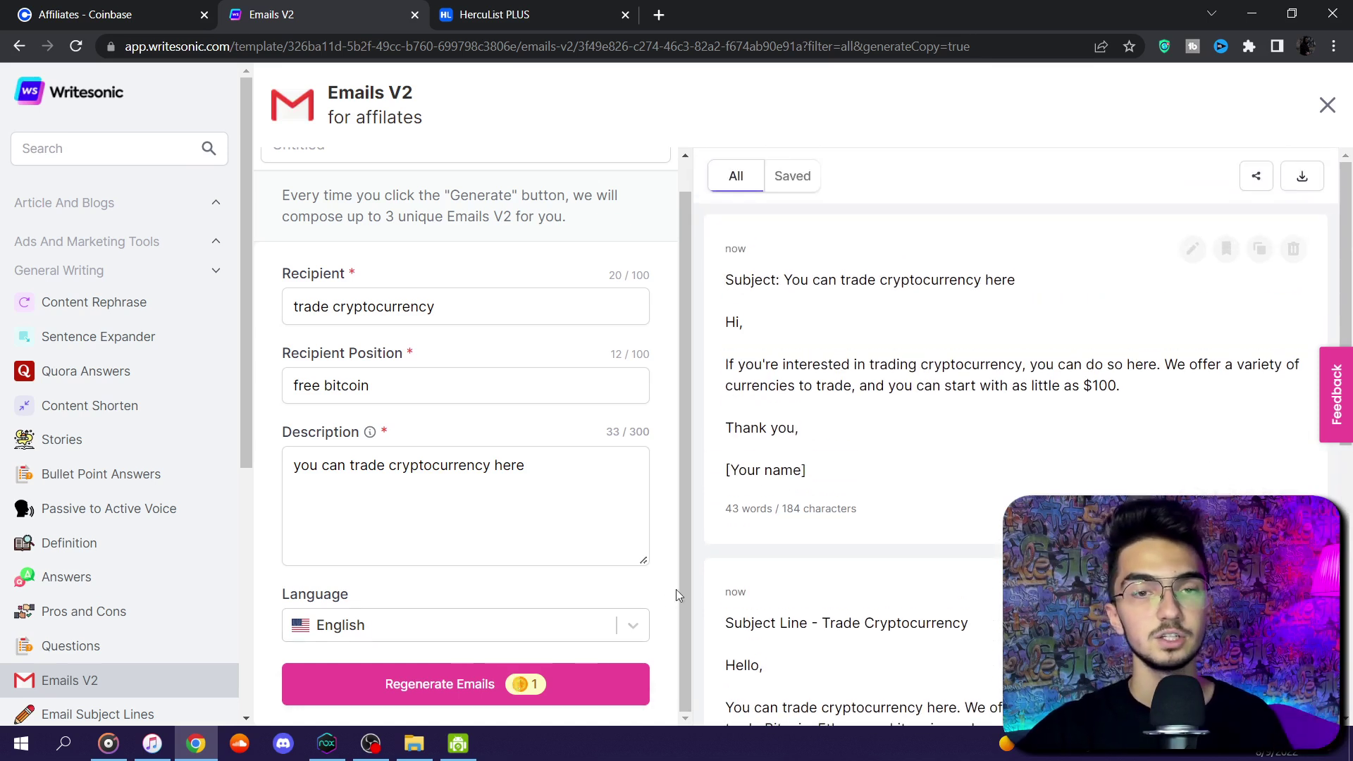
drag(846, 465, 719, 295)
click(1261, 249)
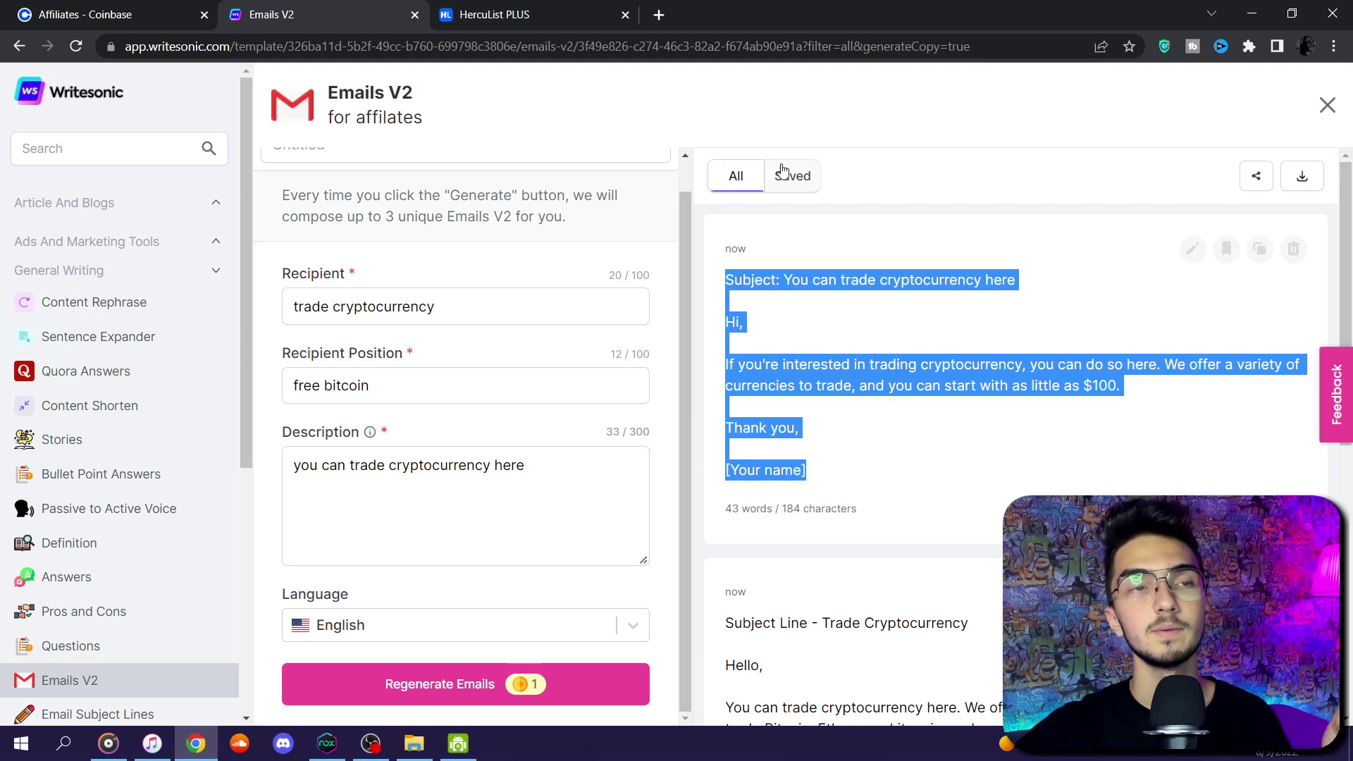
- Switch to the HercuList PLUS site and open its account signup form
click(484, 16)
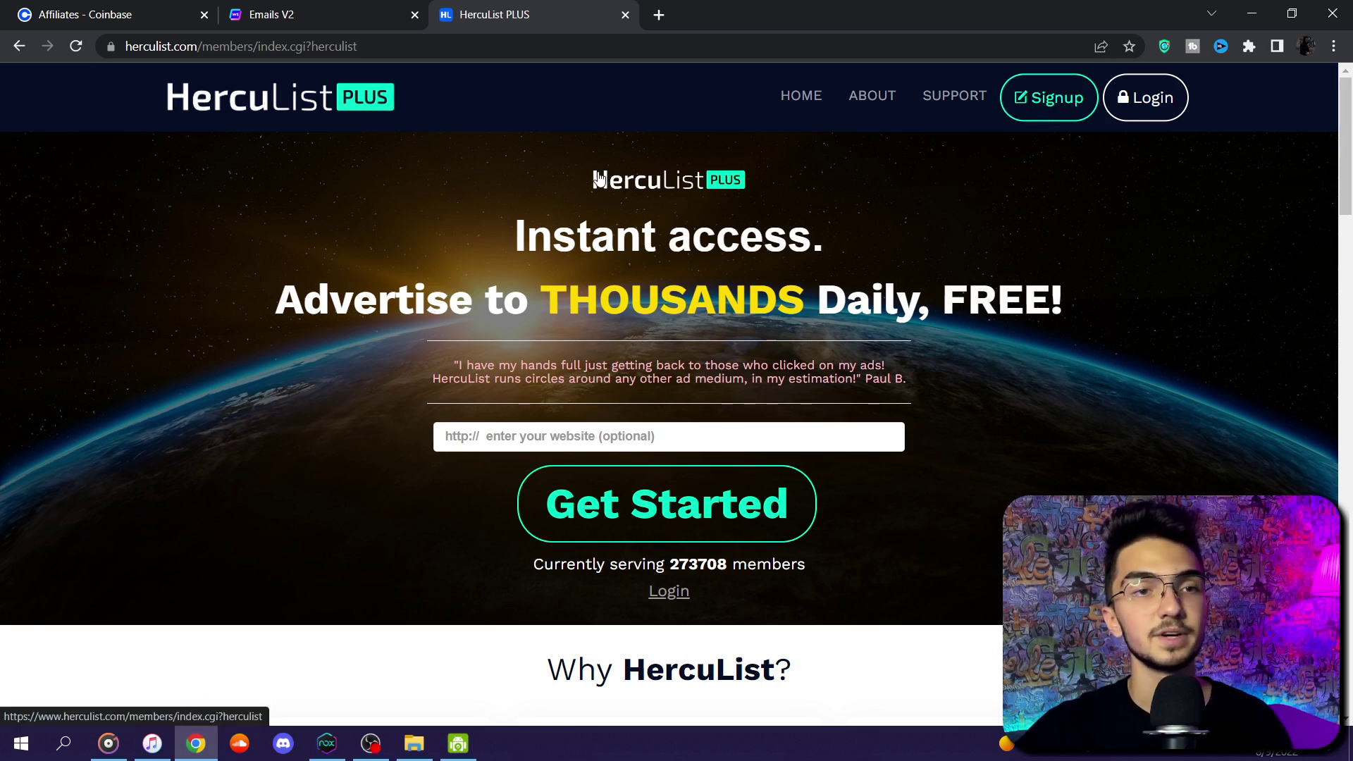
click(1055, 109)
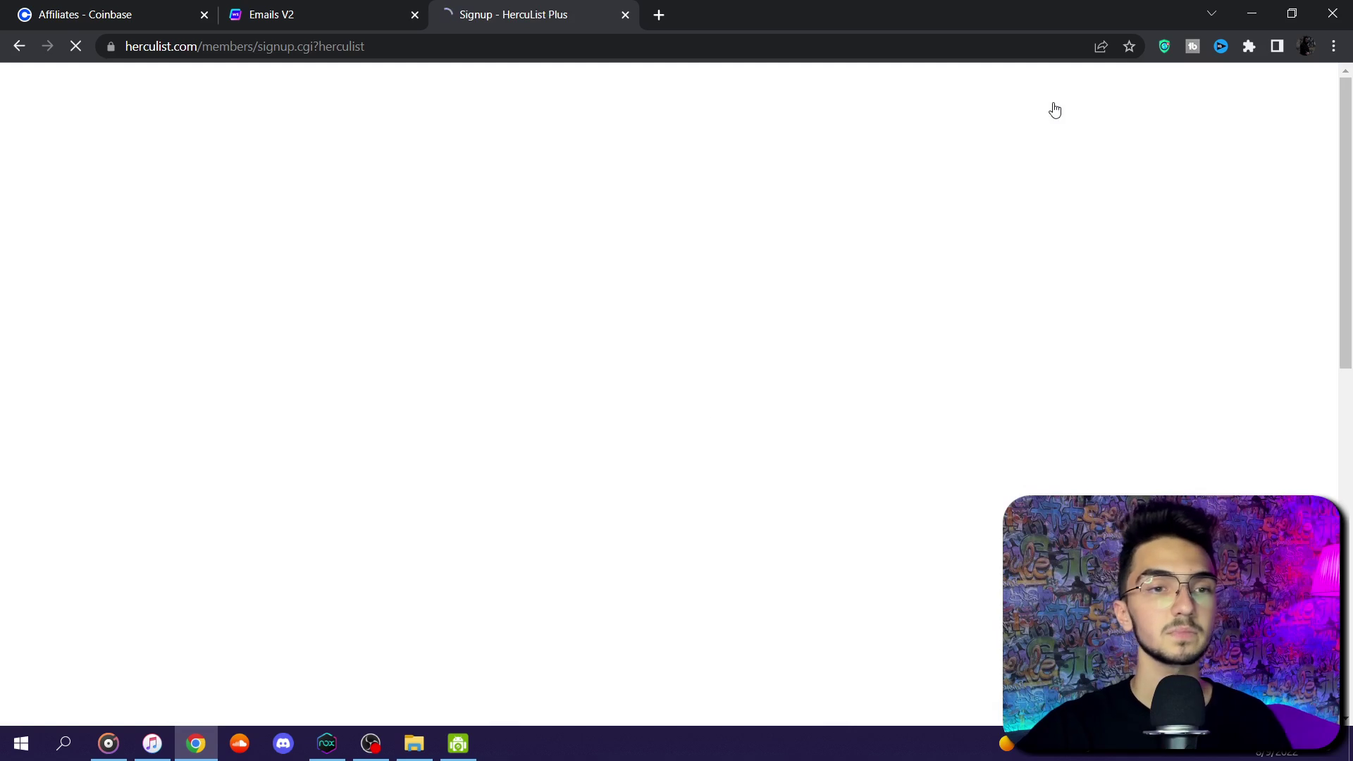
scroll(643, 313, down, 1)
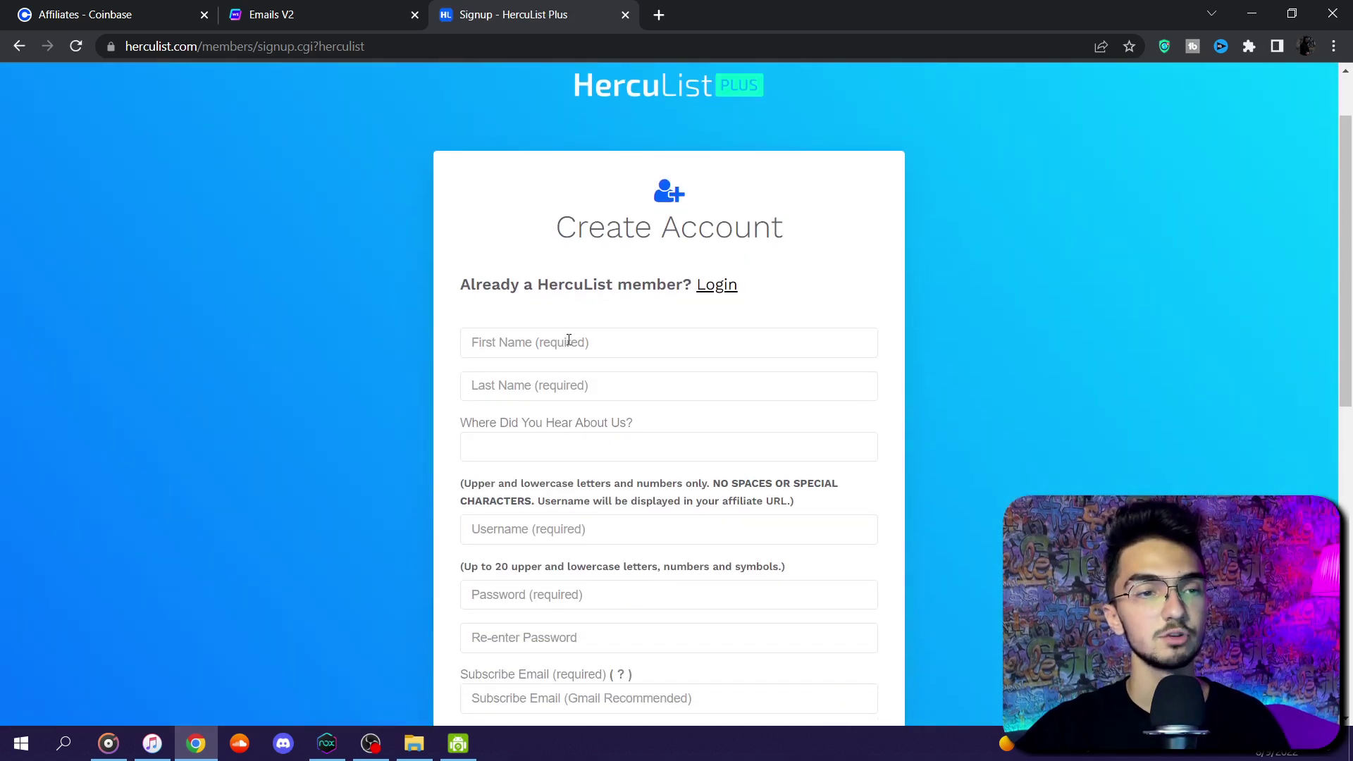
scroll(612, 343, down, 1)
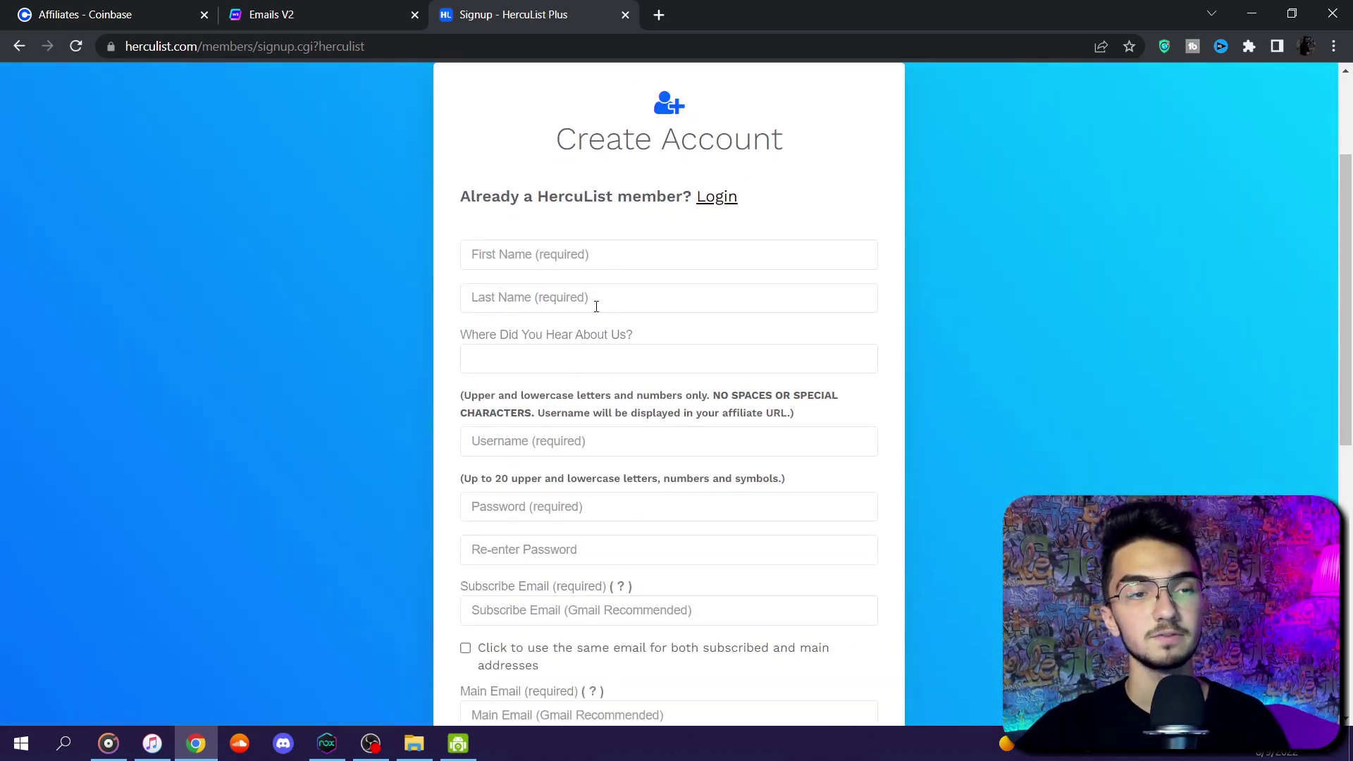
- Examine the Create Account form from the referral source question through the username, password, email, terms of service and reCAPTCHA fields
drag(630, 334, 447, 387)
click(446, 381)
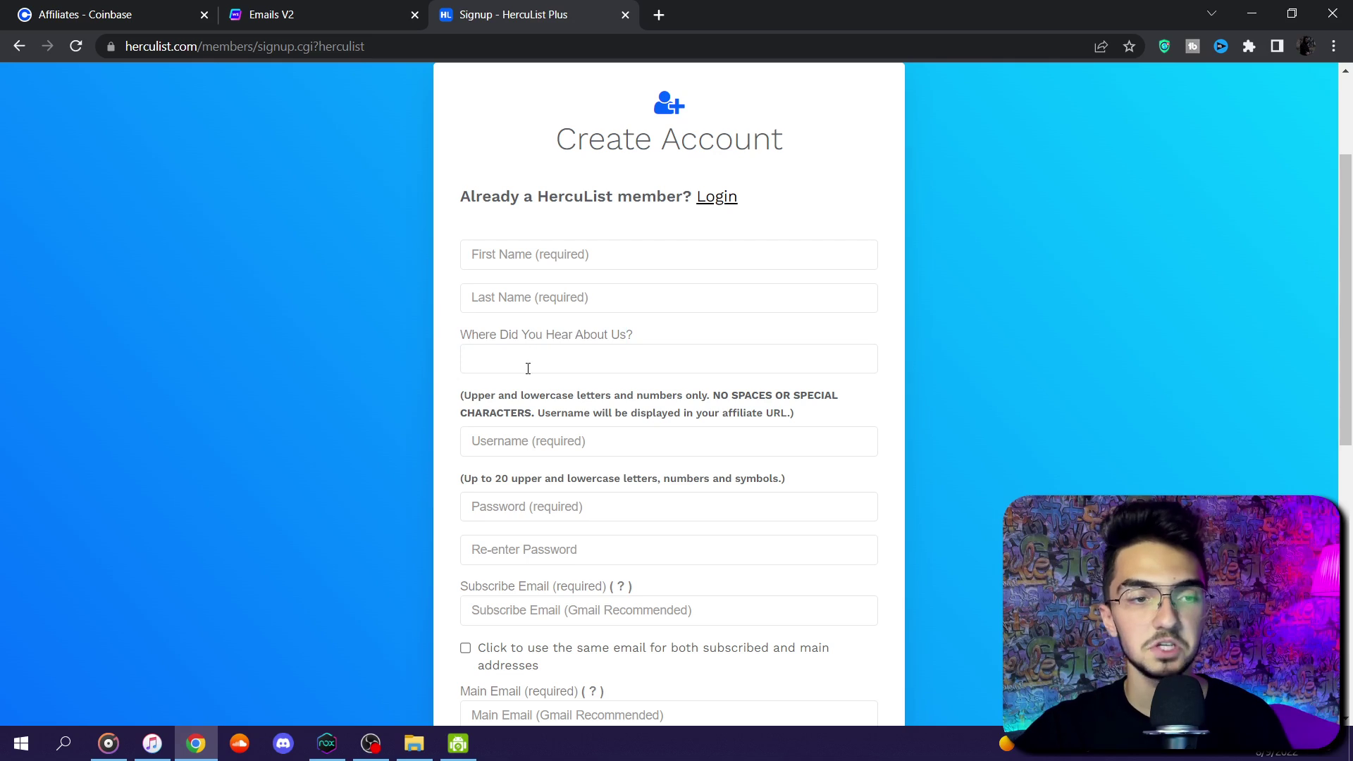
scroll(529, 367, down, 1)
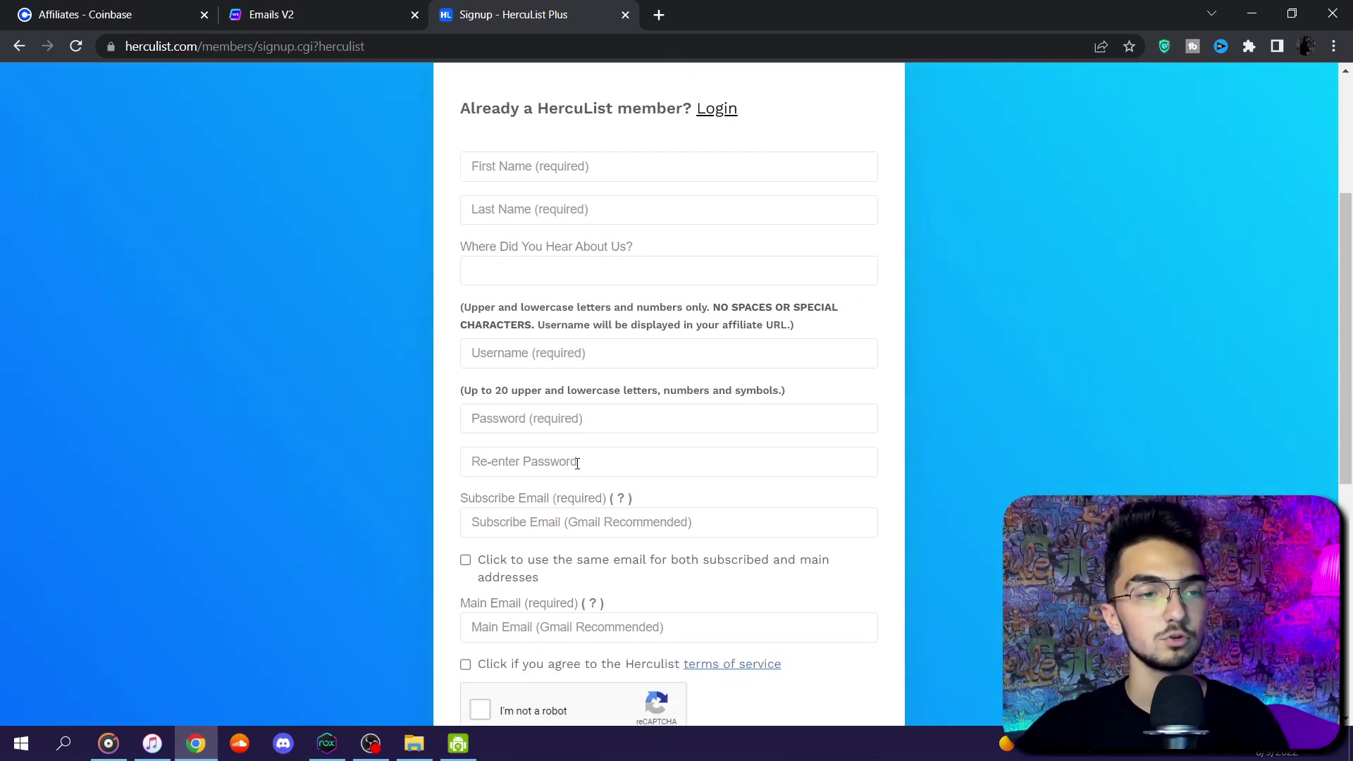
scroll(726, 487, down, 1)
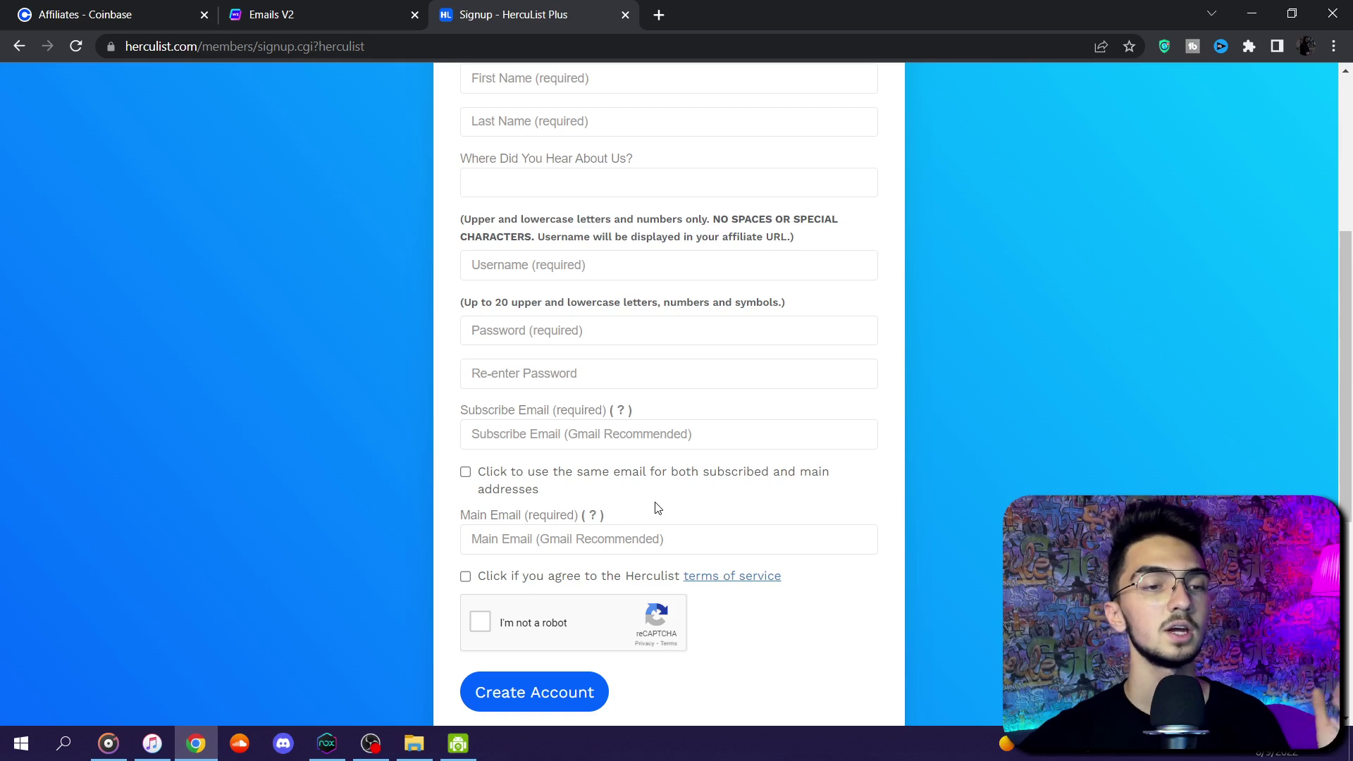
scroll(656, 507, down, 2)
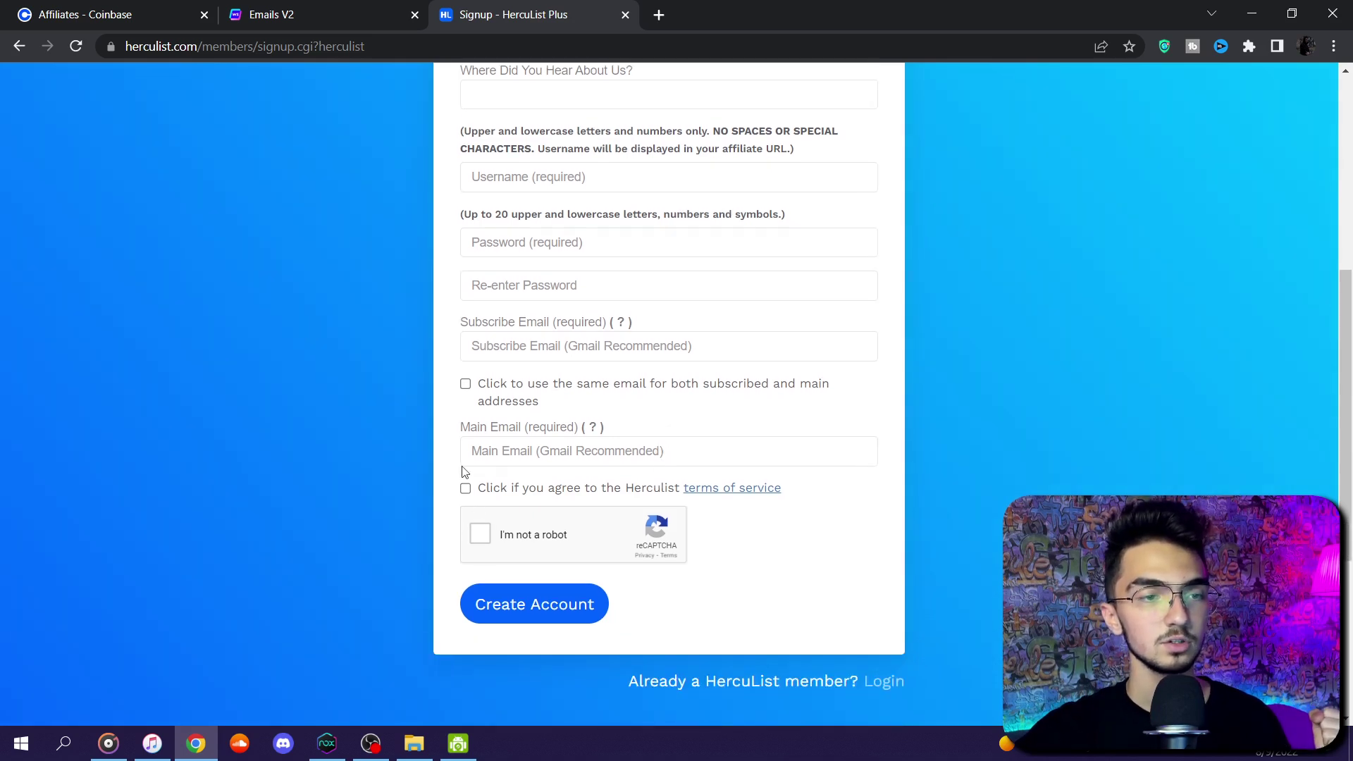
scroll(556, 564, down, 1)
scroll(818, 581, up, 3)
scroll(860, 606, down, 3)
- Return to the HercuList home page and locate the optional website address field
click(881, 600)
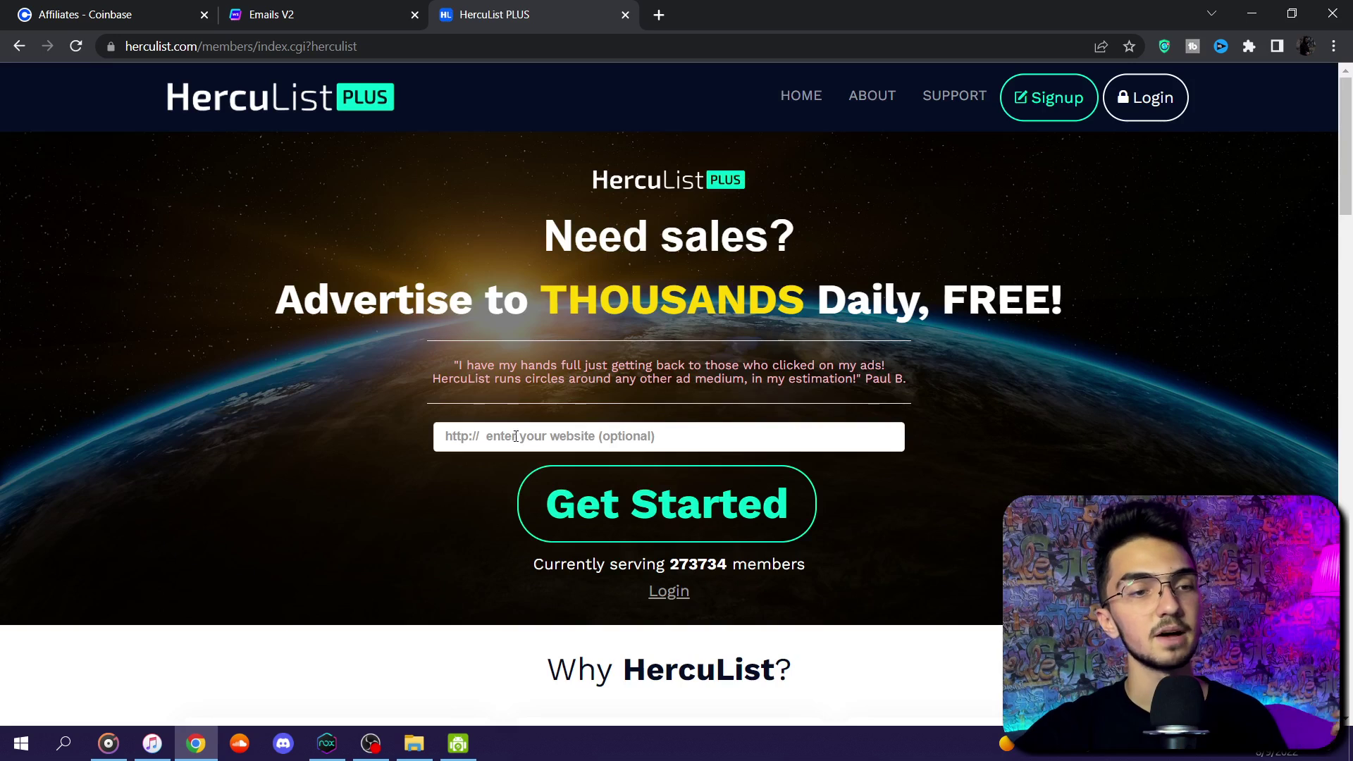
click(537, 435)
click(358, 422)
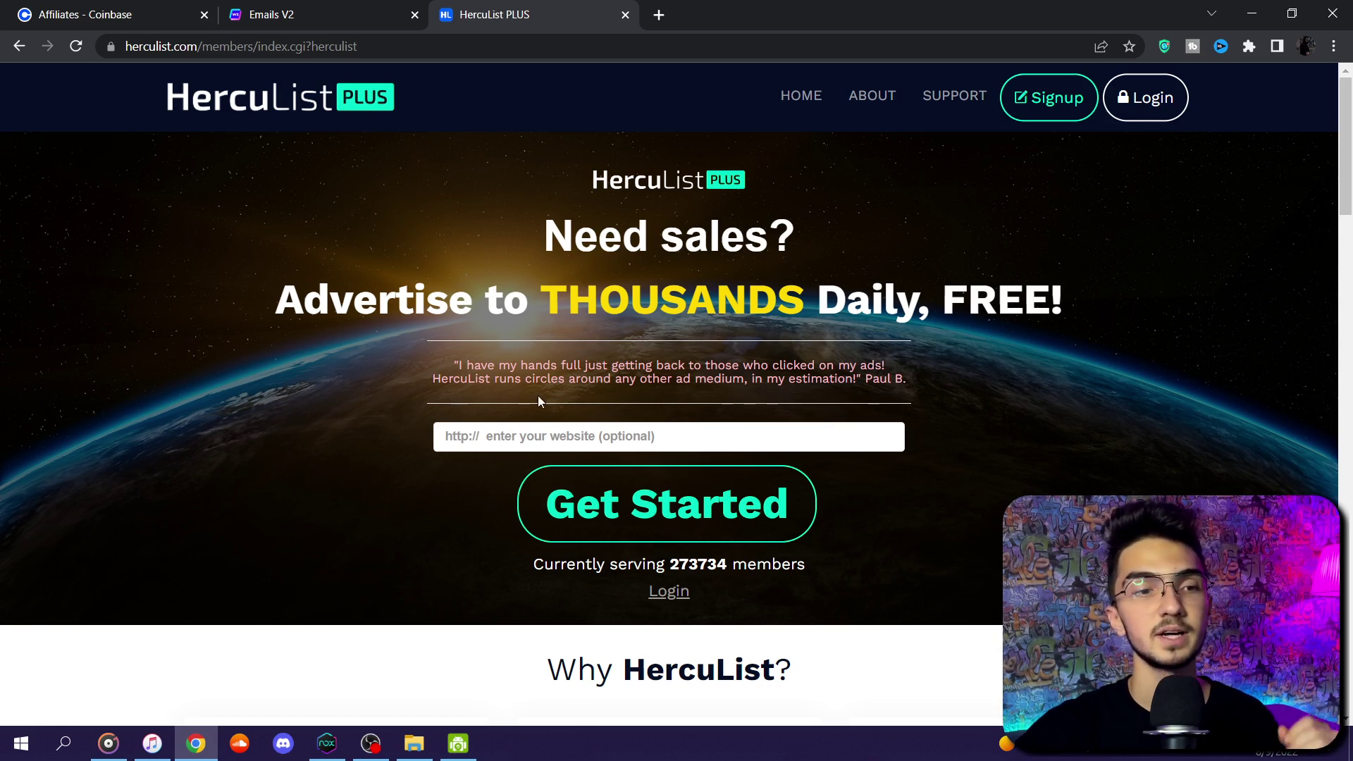
- Revisit the generated Writesonic email and the Coinbase affiliates page, finishing back on the HercuList home page
click(330, 16)
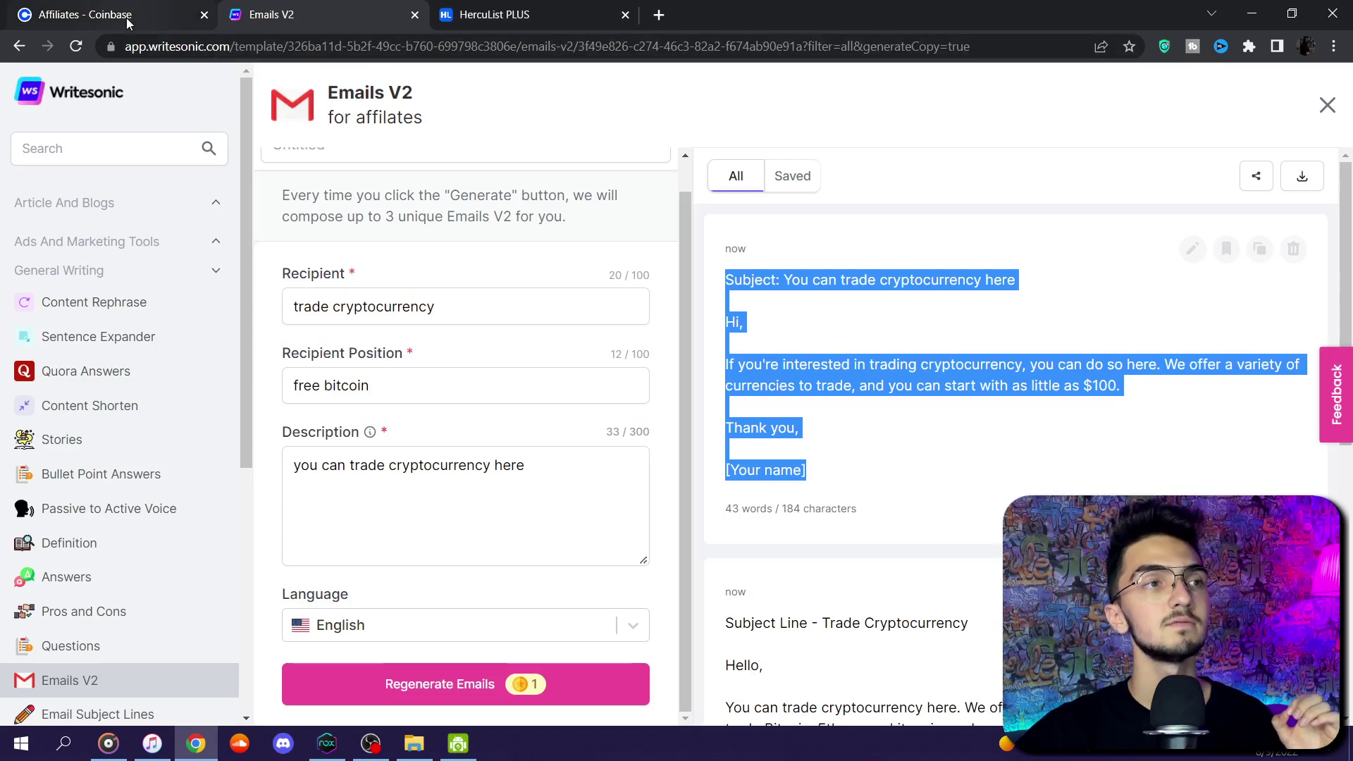
click(106, 14)
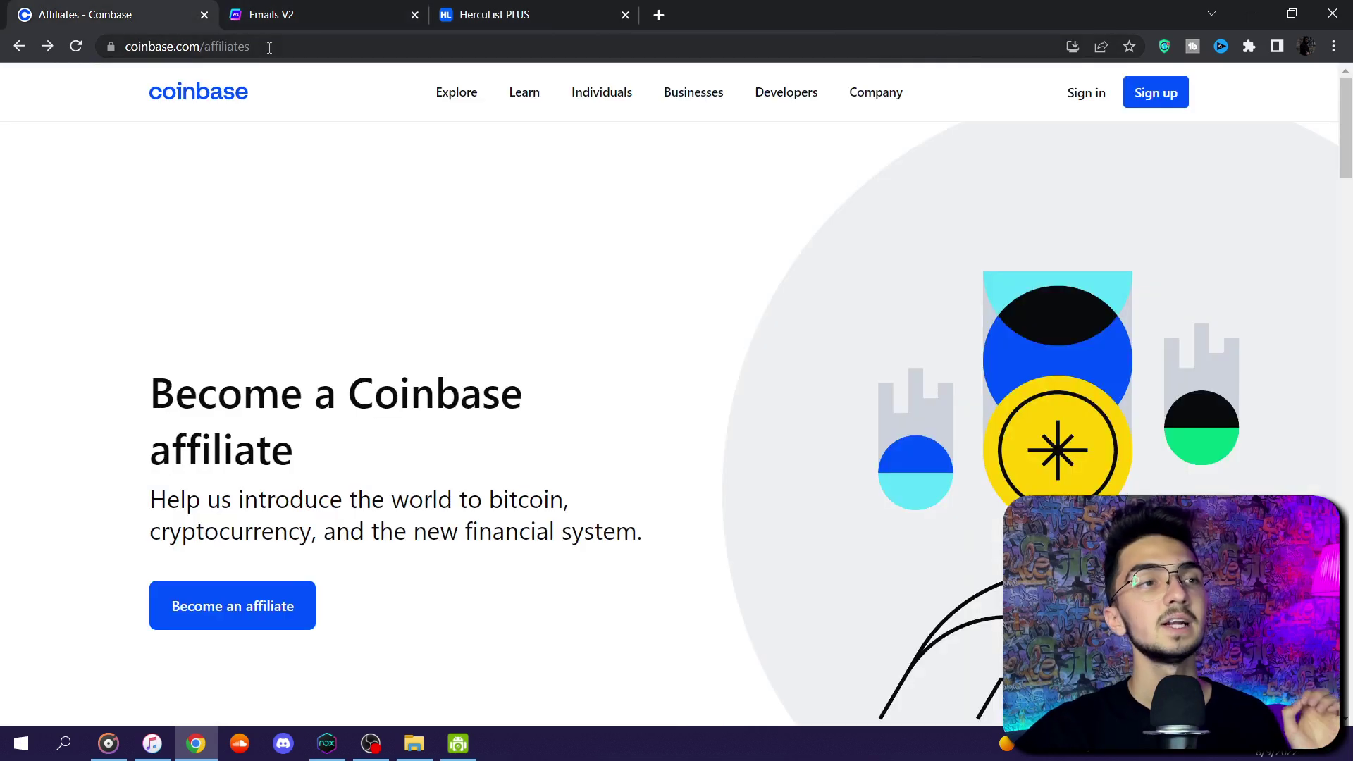
click(505, 19)
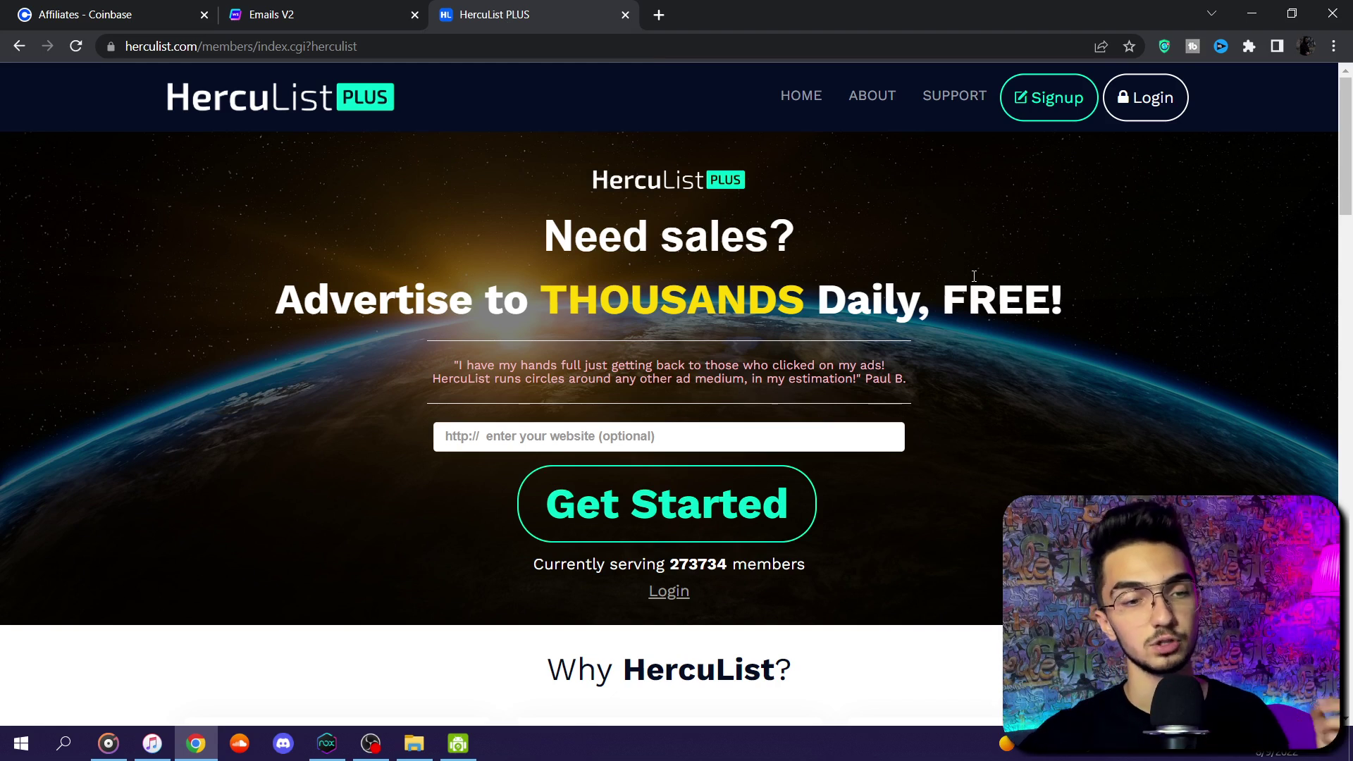
- Examine the HercuList home page, covering the "Why HercuList?" benefits, the feature list and the member testimonials
scroll(925, 496, down, 1)
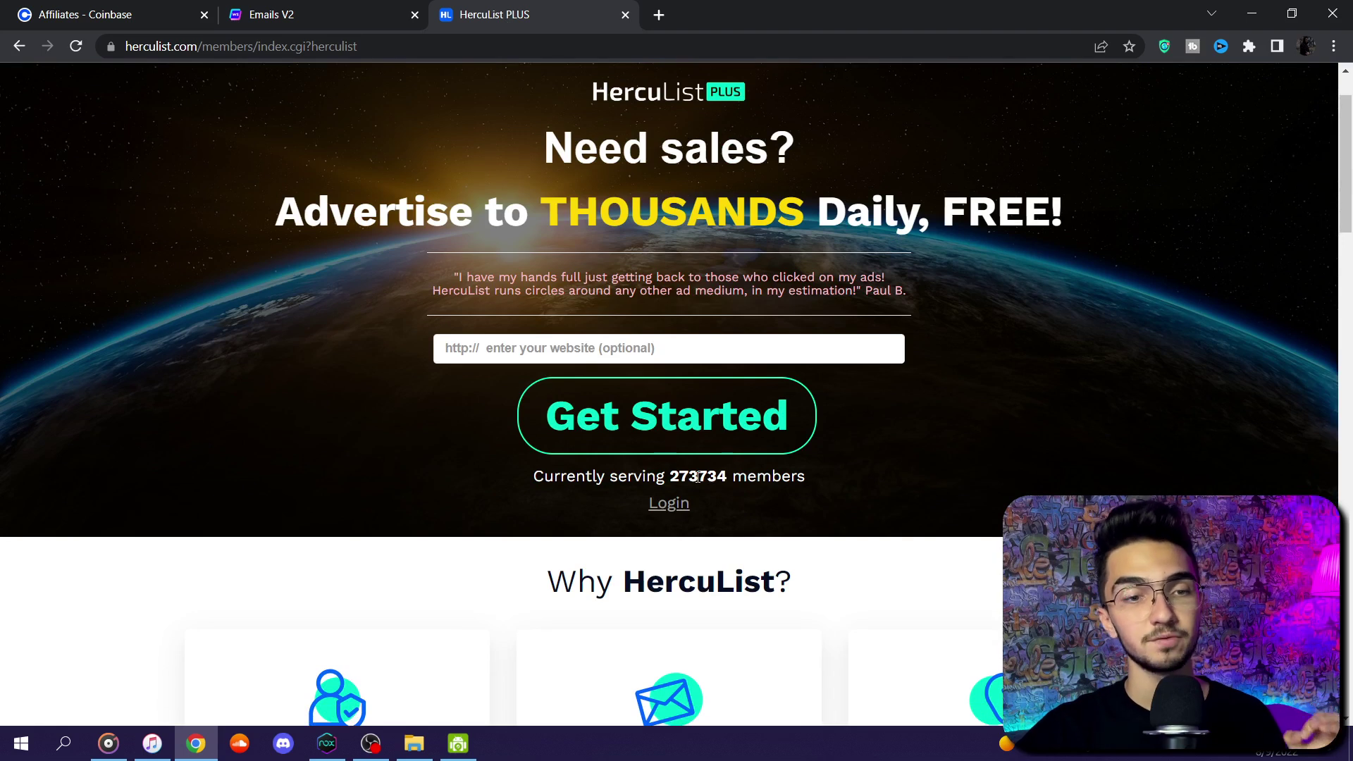
scroll(698, 478, down, 1)
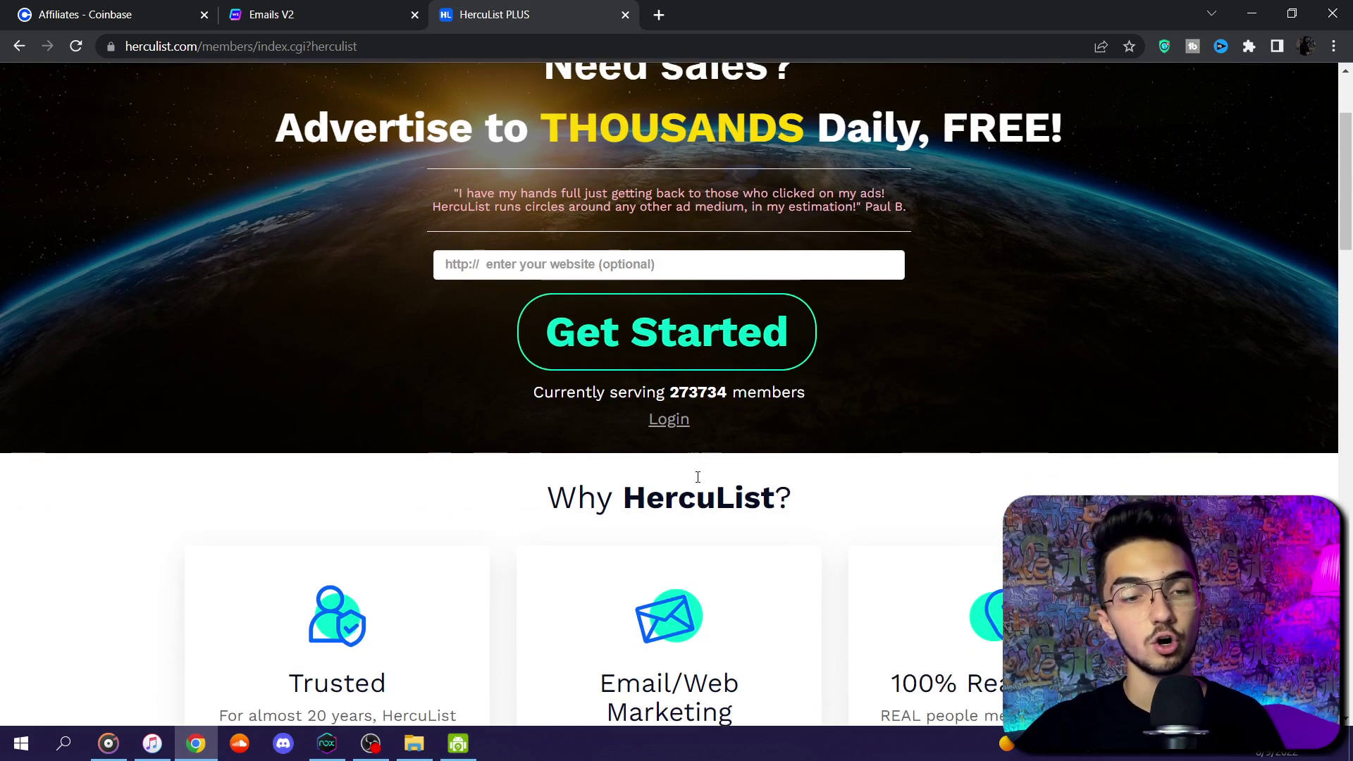
scroll(698, 478, down, 3)
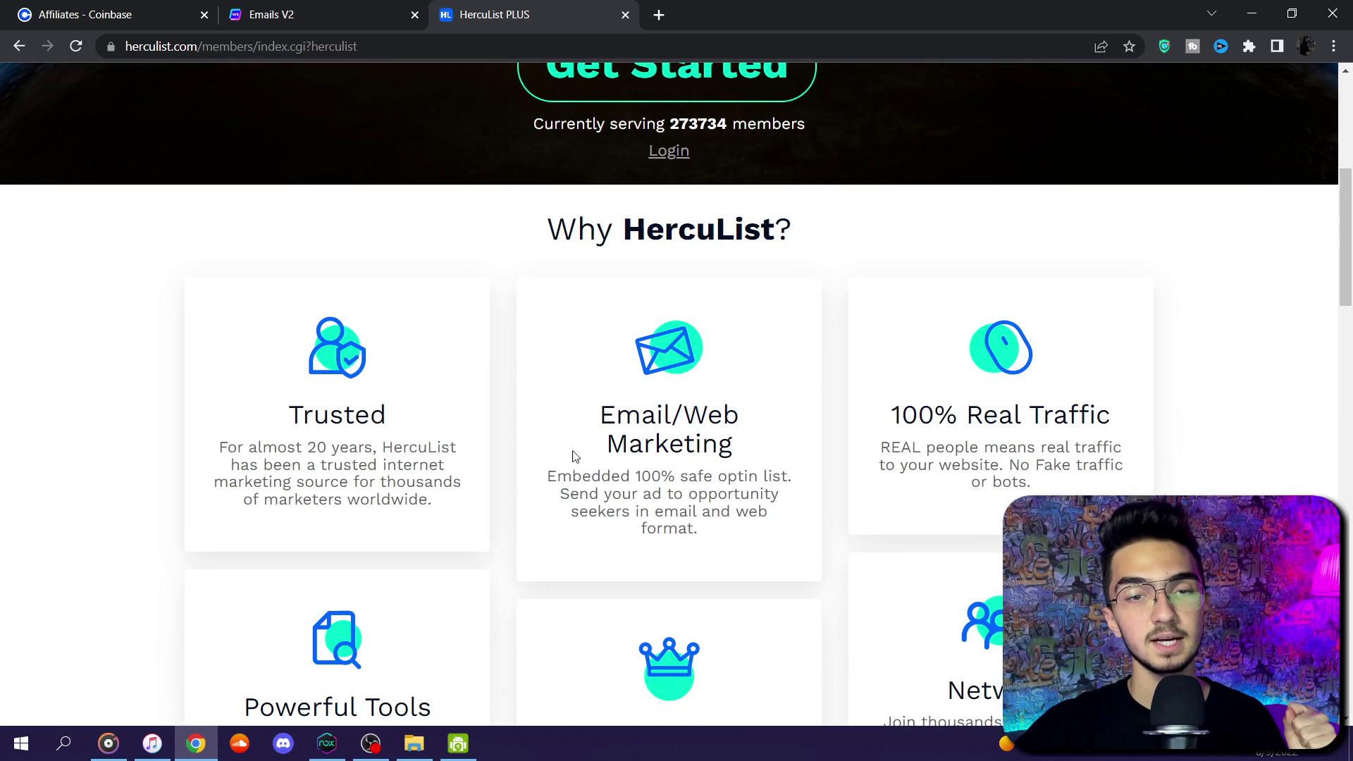
scroll(916, 550, down, 3)
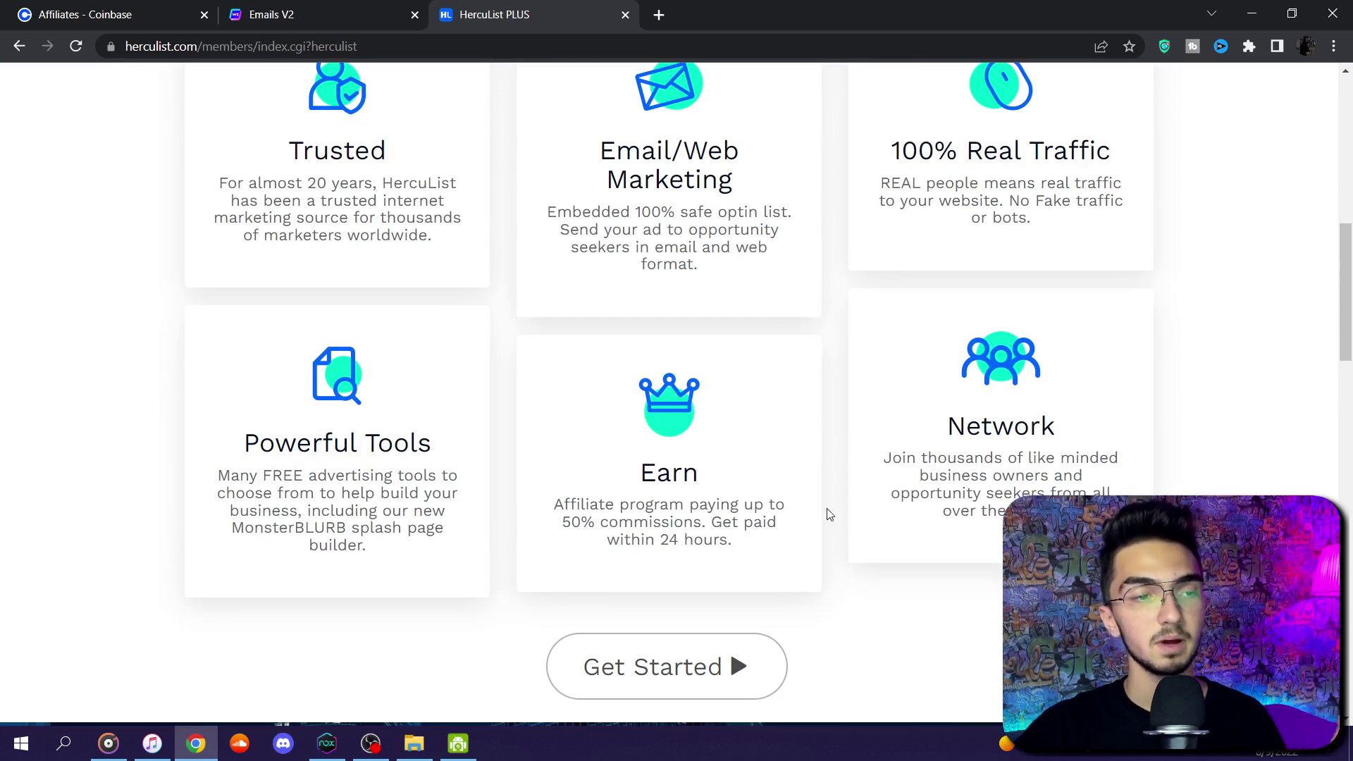
scroll(831, 515, down, 6)
scroll(824, 520, down, 4)
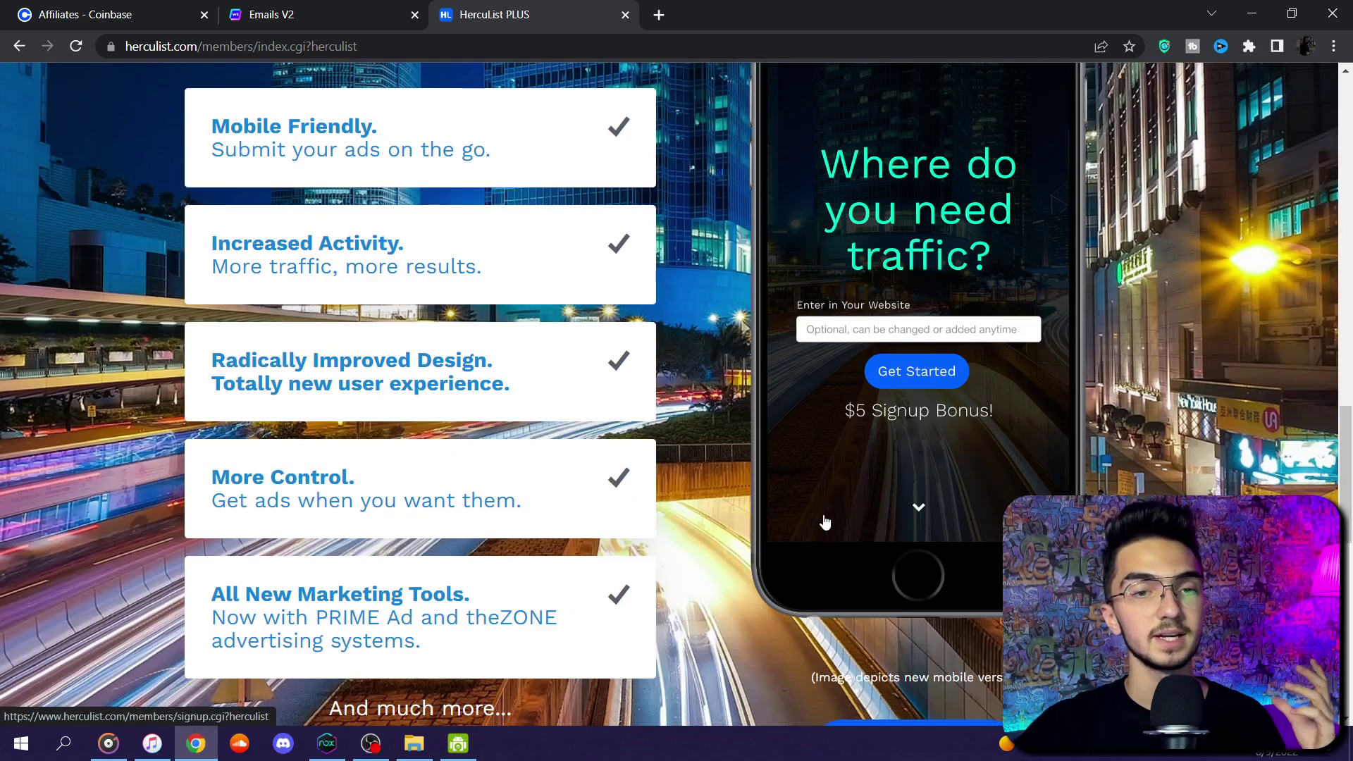
scroll(825, 521, down, 6)
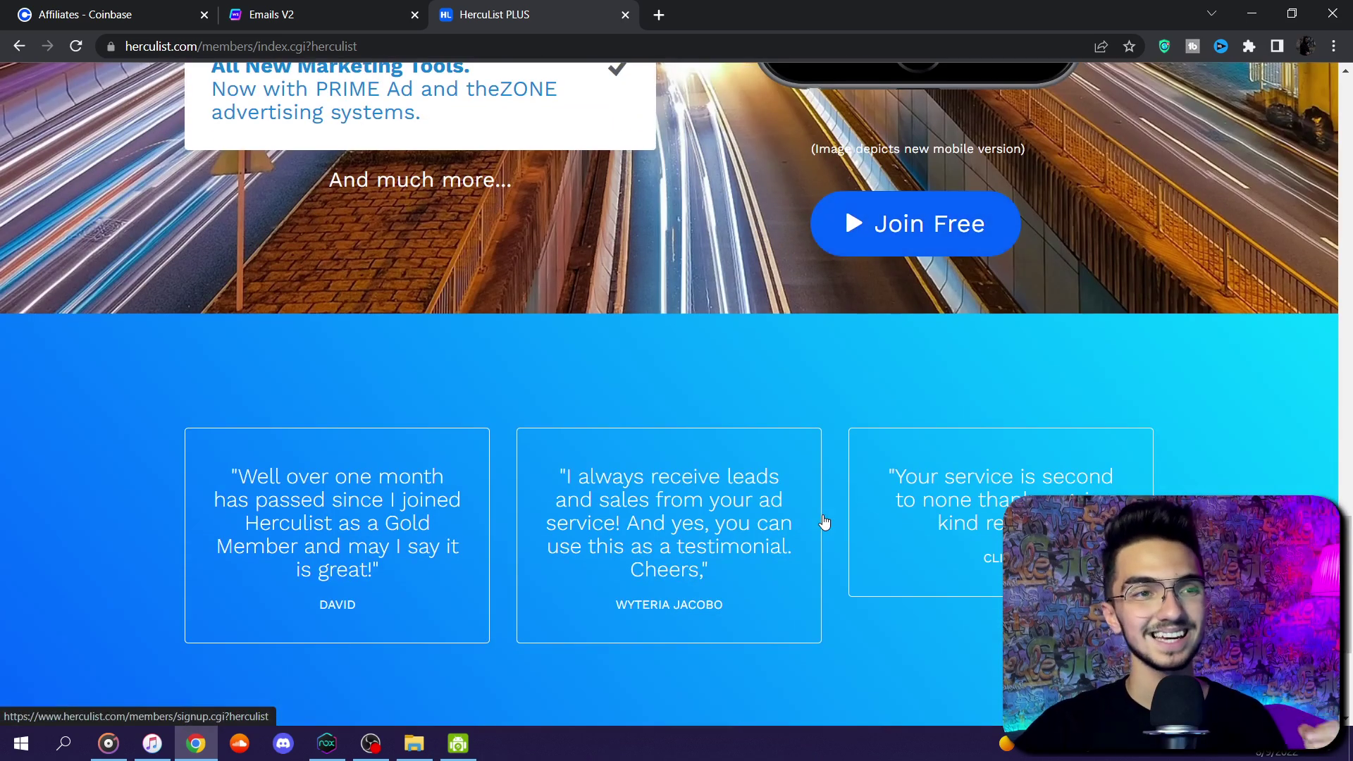
scroll(824, 523, down, 1)
scroll(789, 521, up, 10)
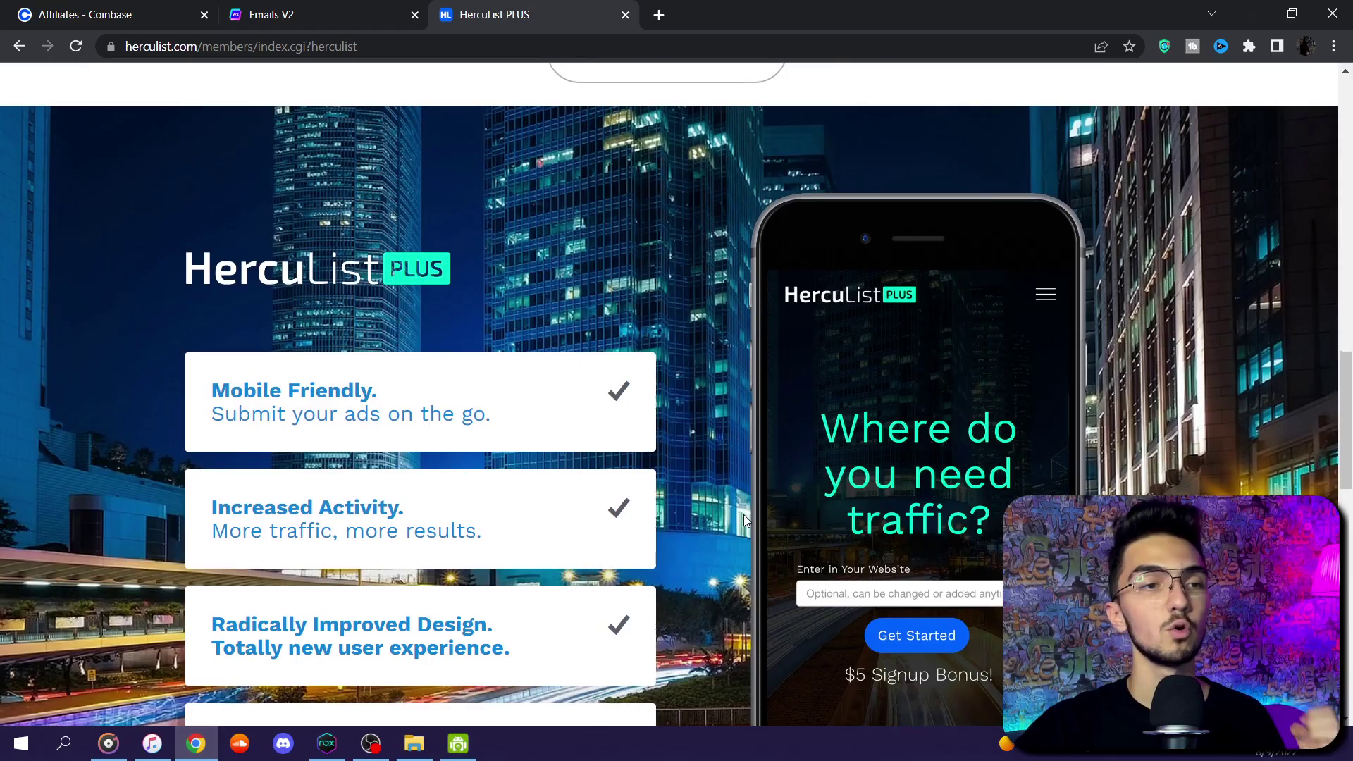
scroll(743, 515, up, 2)
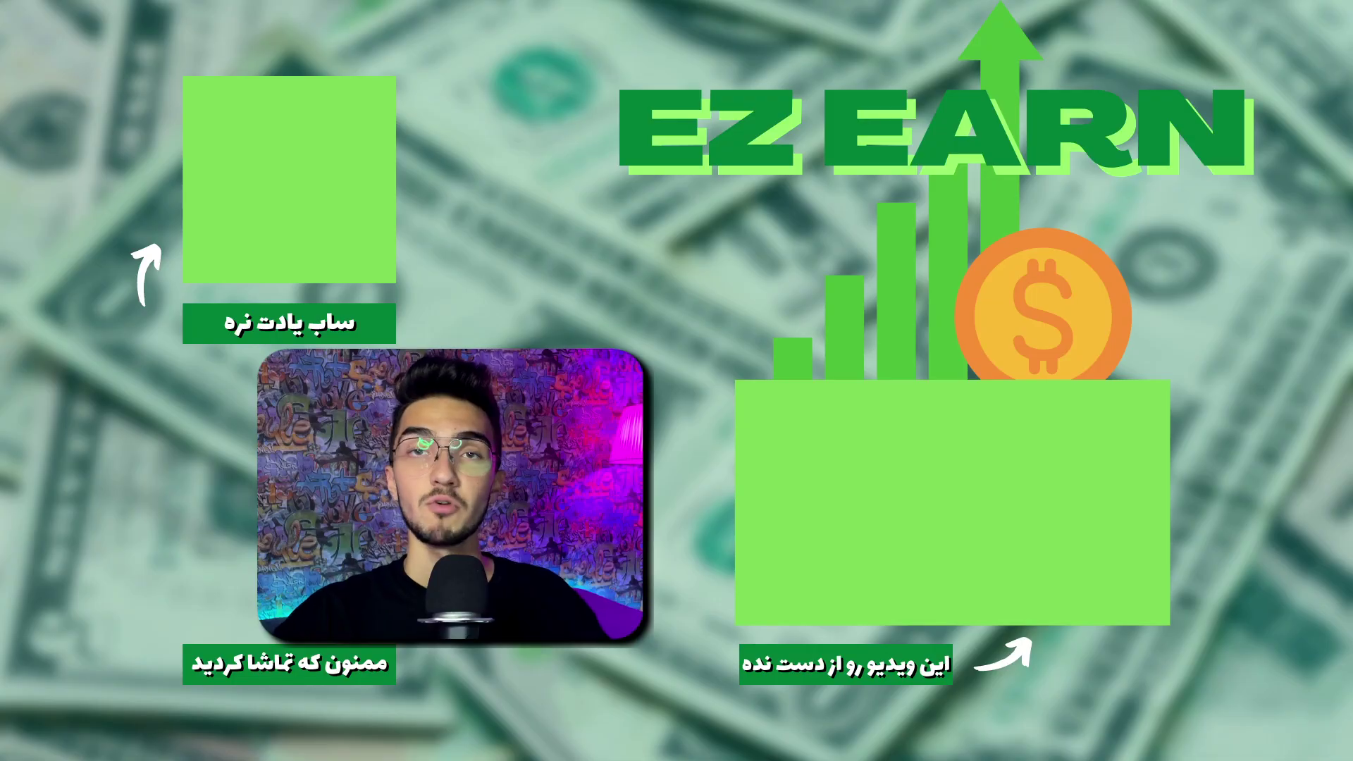